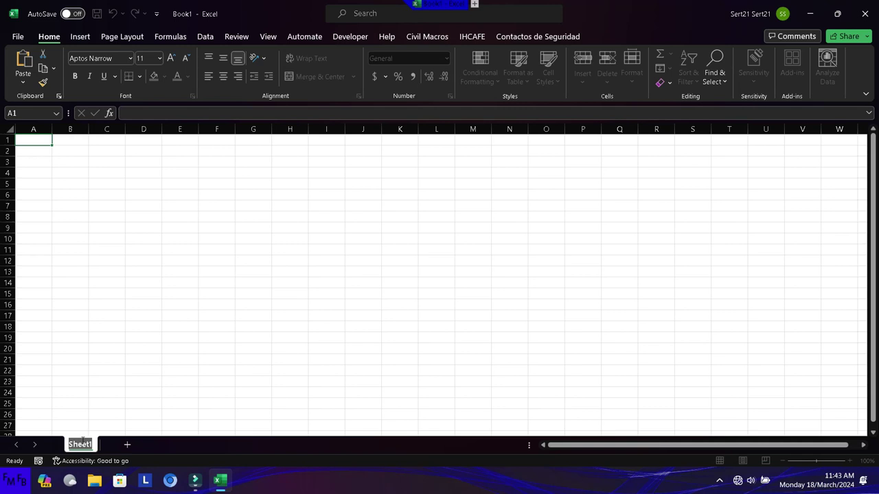
# Rename Sheet1 to 'Change Language' and give A1 a List validation with source ES,EN
pyautogui.write('hange Language')
pyautogui.press('Return')
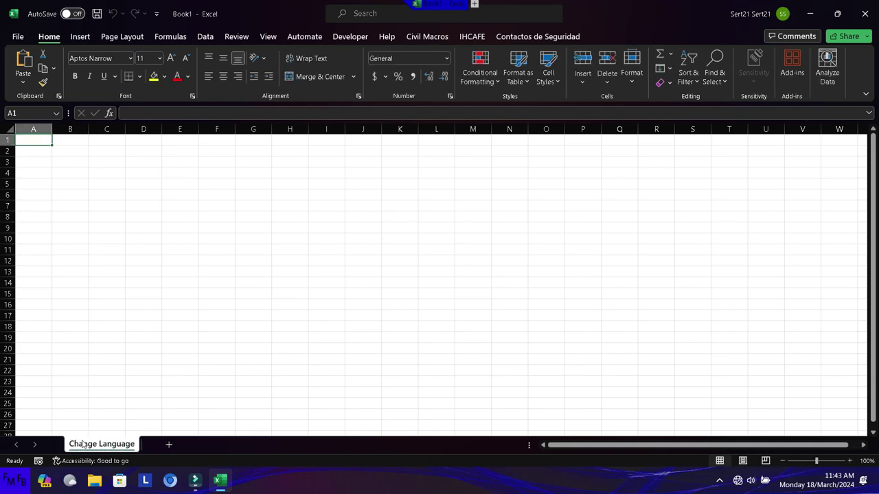
pyautogui.click(214, 39)
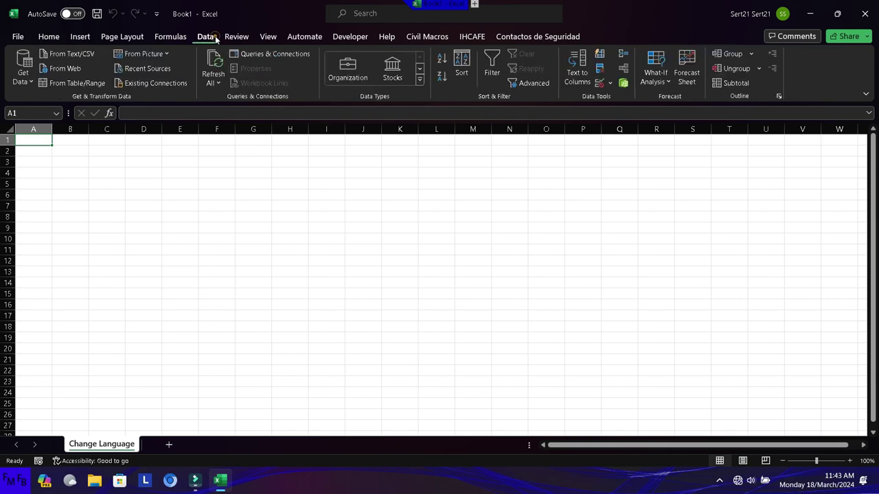
pyautogui.click(611, 83)
pyautogui.click(617, 98)
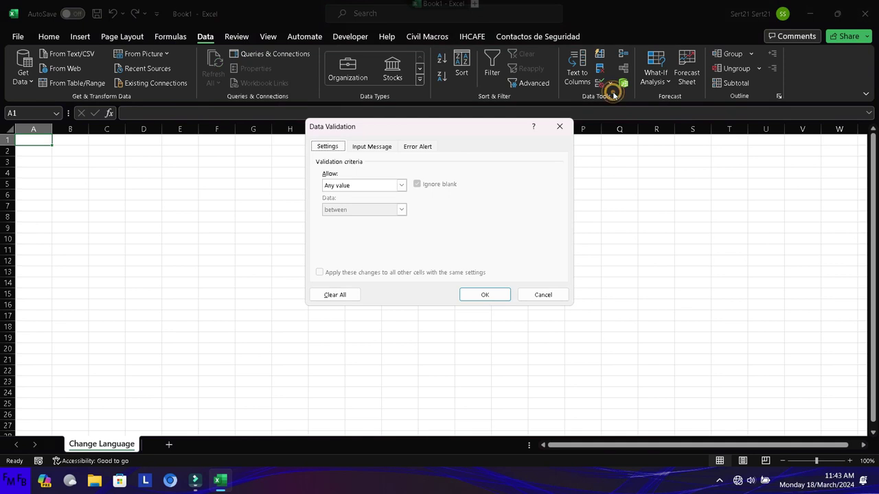
pyautogui.click(401, 185)
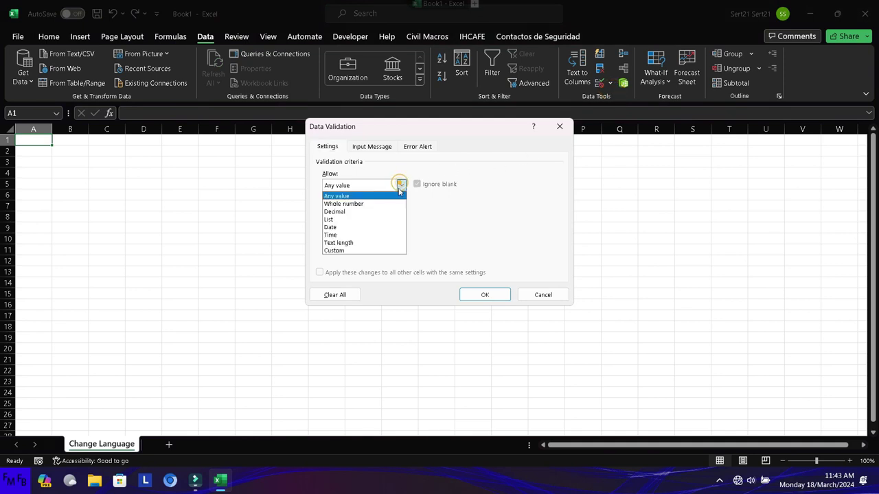
pyautogui.click(374, 220)
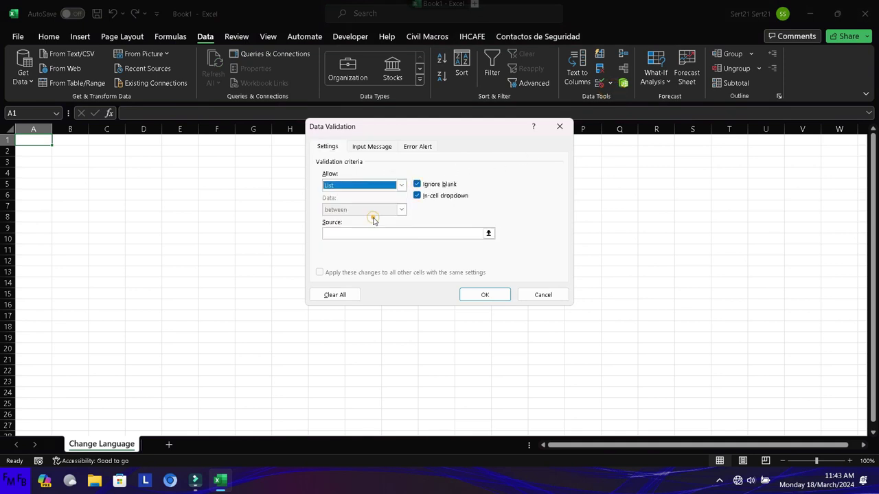
pyautogui.click(362, 233)
pyautogui.click(362, 233)
pyautogui.write('ES,EN')
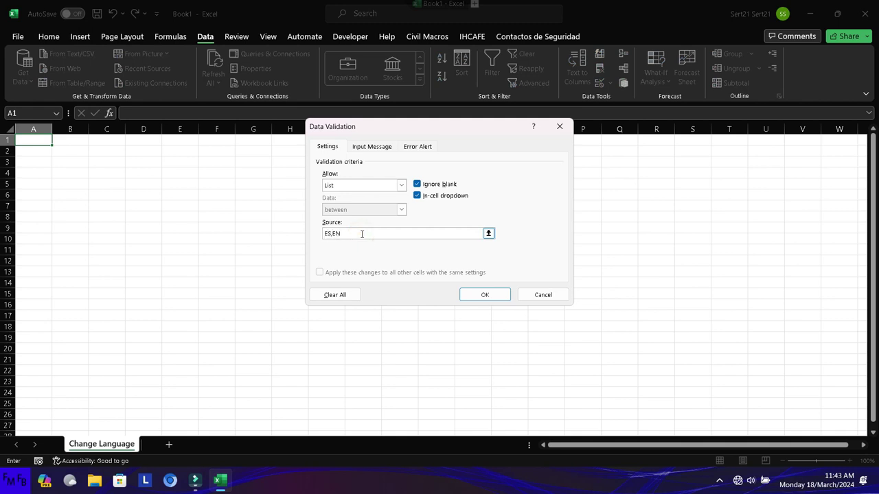
pyautogui.click(485, 294)
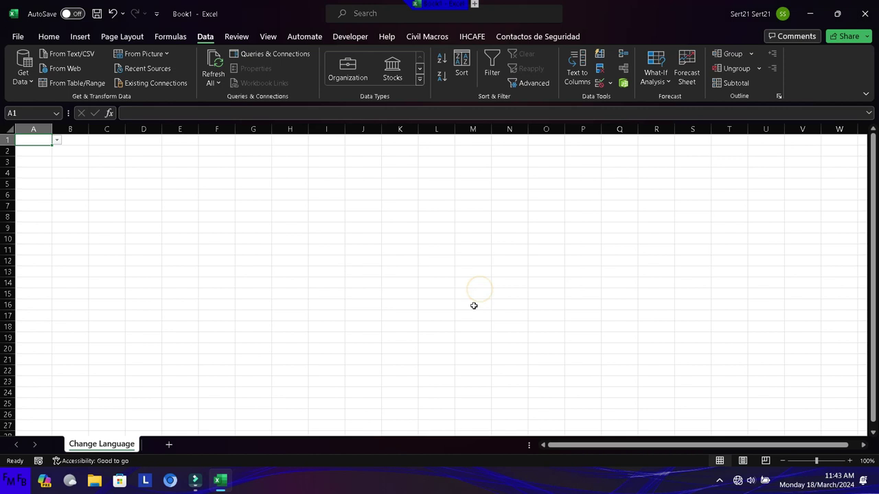
# Insert three new worksheets one after another, naming them 1, 2 and 3
pyautogui.click(170, 444)
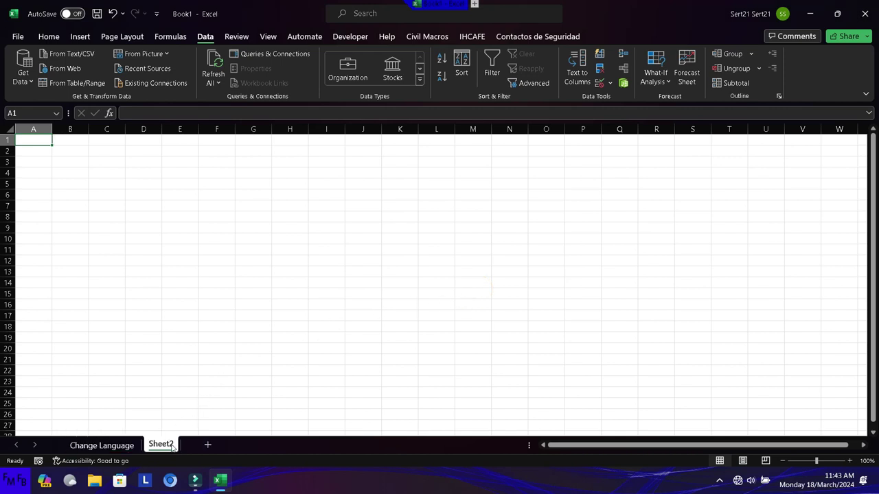
pyautogui.doubleClick(164, 444)
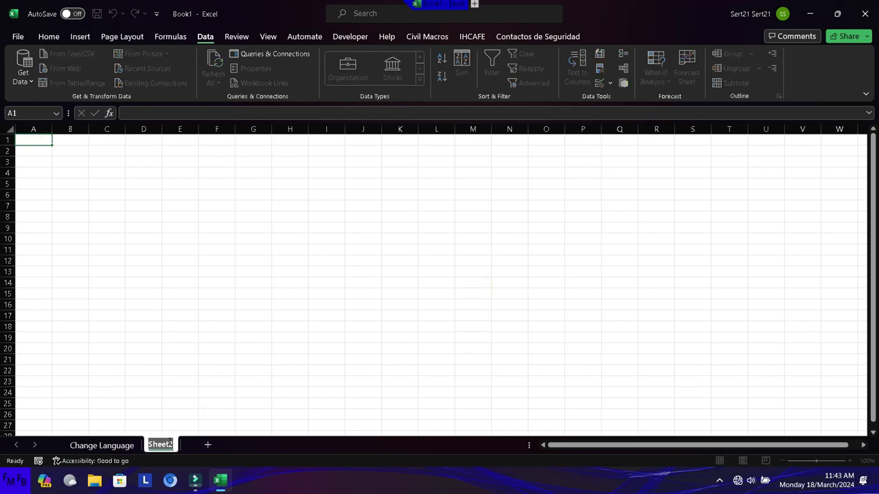
pyautogui.write('1')
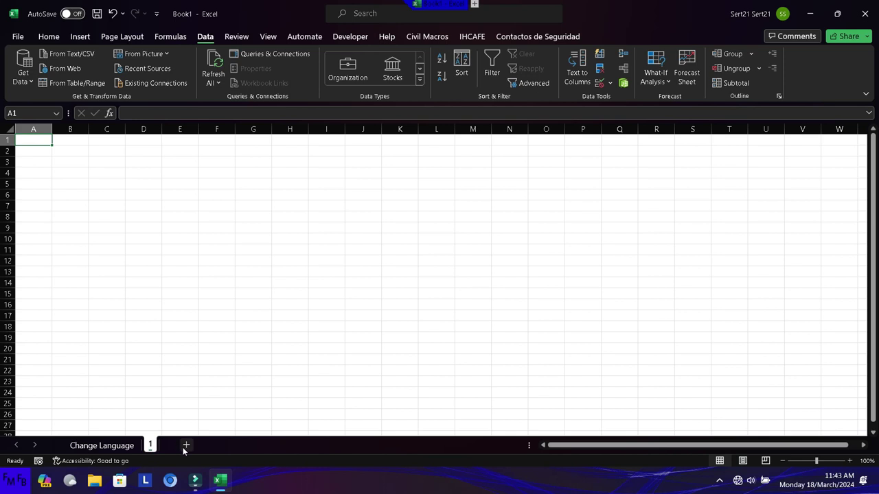
pyautogui.click(186, 445)
pyautogui.doubleClick(180, 445)
pyautogui.write('2')
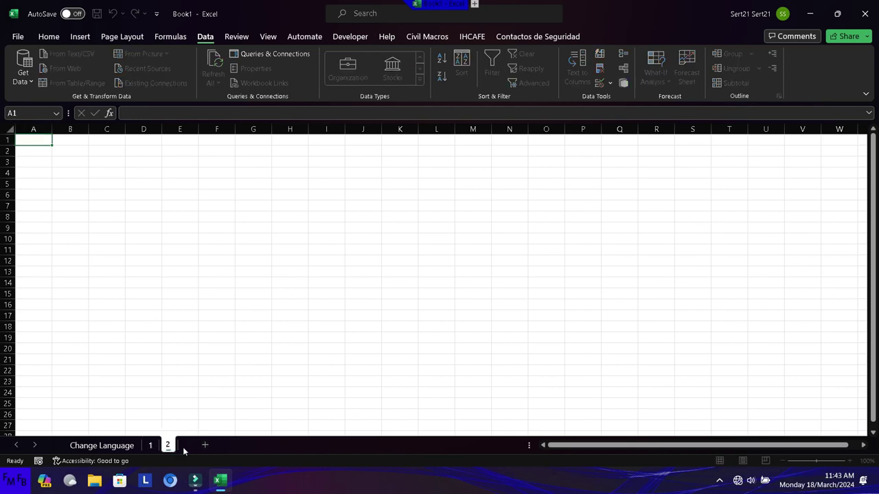
pyautogui.press('Return')
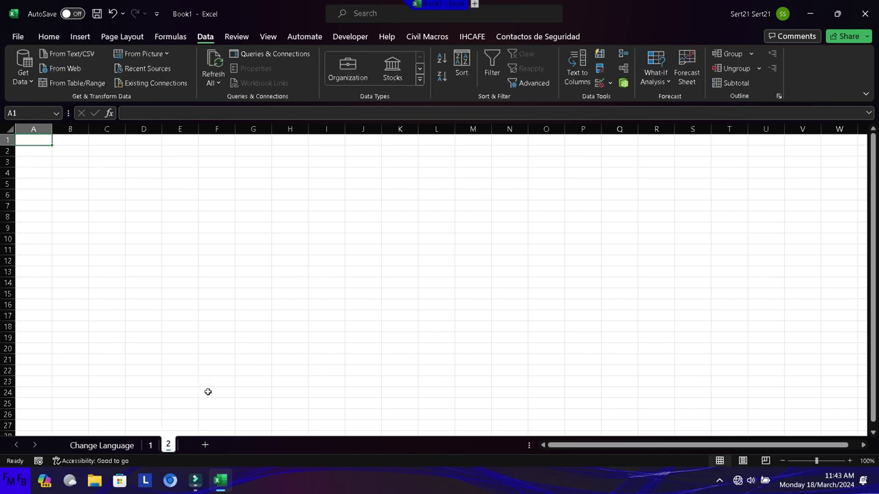
pyautogui.click(205, 445)
pyautogui.doubleClick(205, 446)
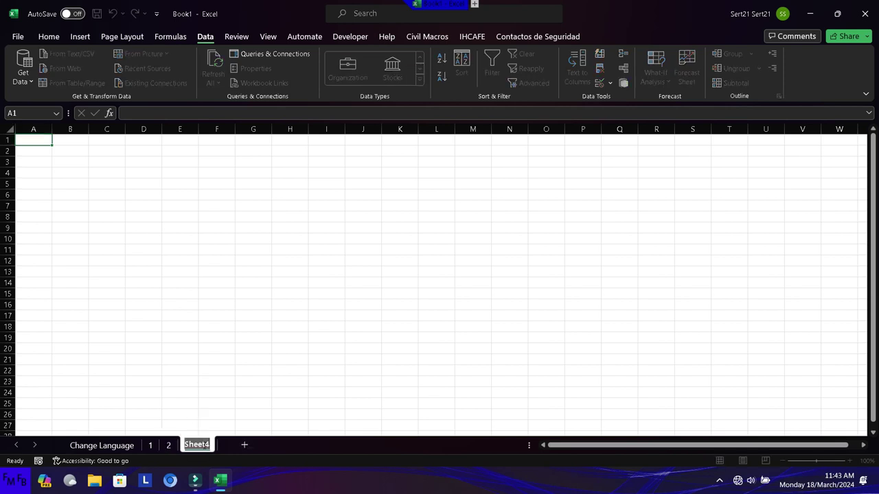
pyautogui.write('3')
pyautogui.press('Return')
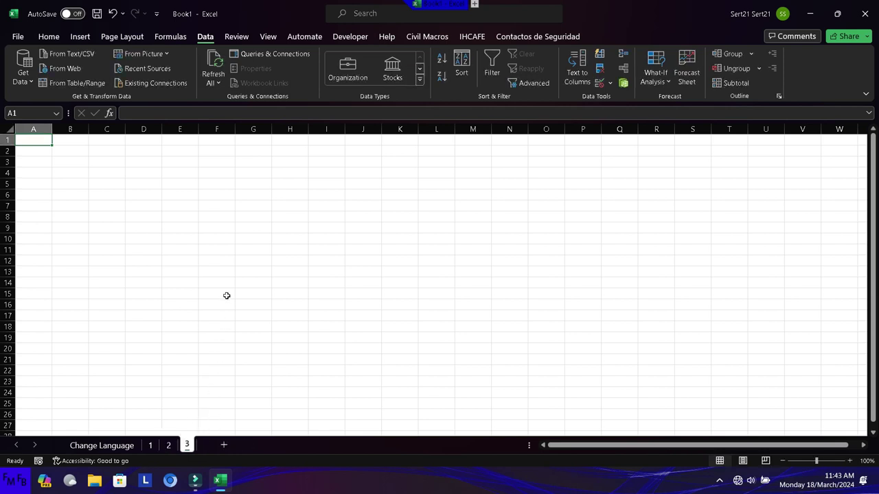
# Open the Visual Basic editor, insert Module1 and type 'sub cambiar'
pyautogui.click(347, 38)
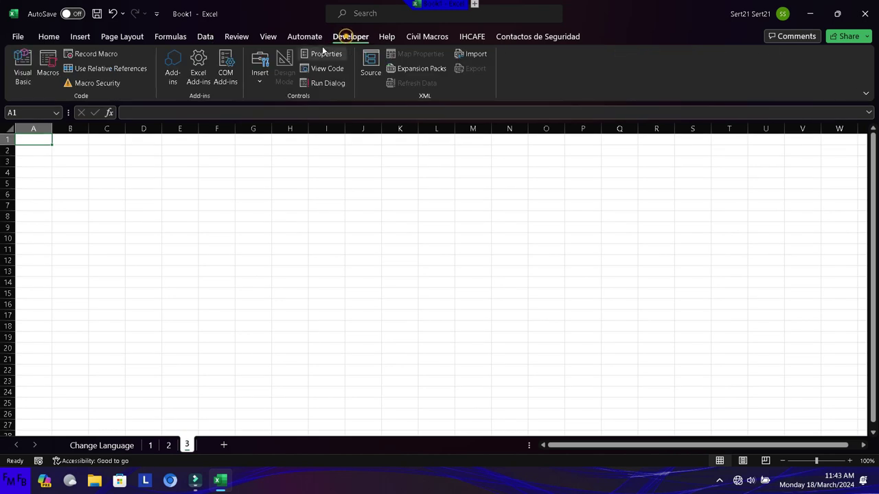
pyautogui.click(26, 69)
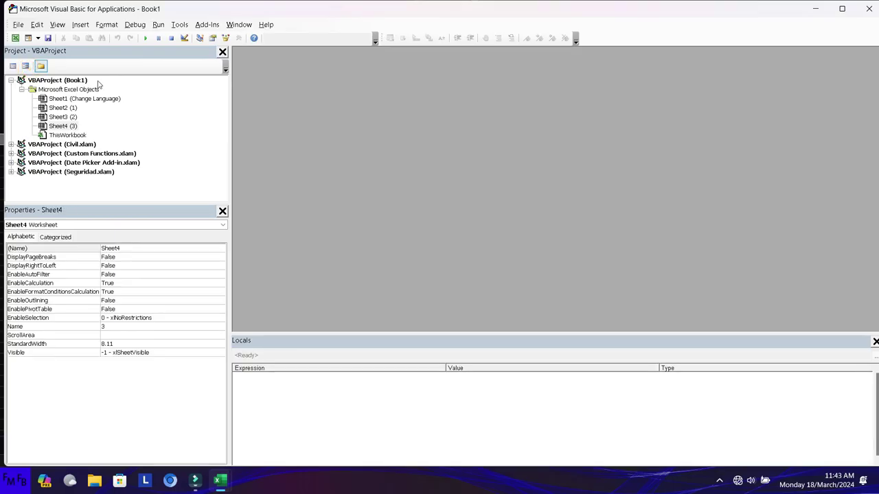
pyautogui.click(77, 90)
pyautogui.click(80, 25)
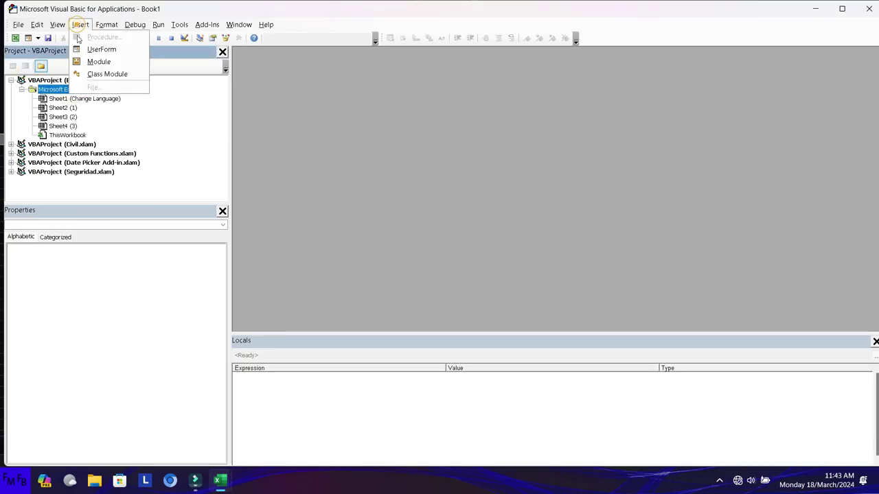
pyautogui.click(86, 59)
pyautogui.write('sub cambiar')
# Write the line If ThisWorkbook.Sheets("Change Language").Range("A1") = "ES" Then
pyautogui.press('Return')
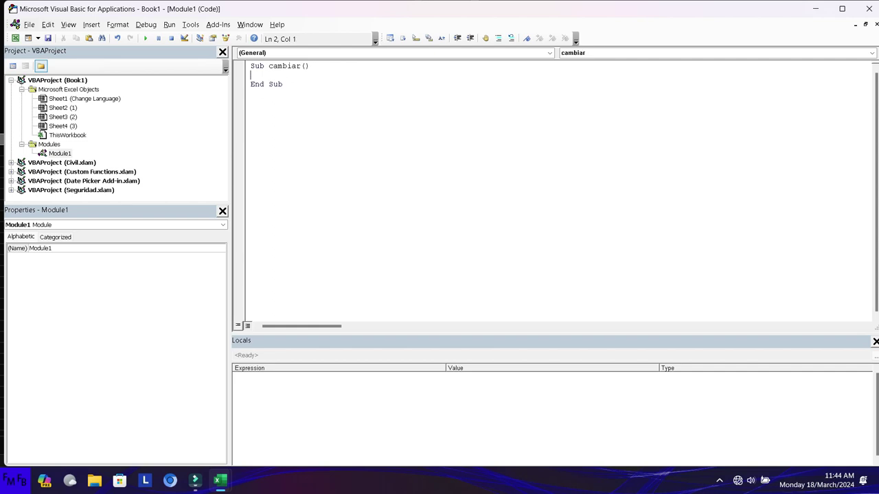
pyautogui.write('if thisworkbook.sheets')
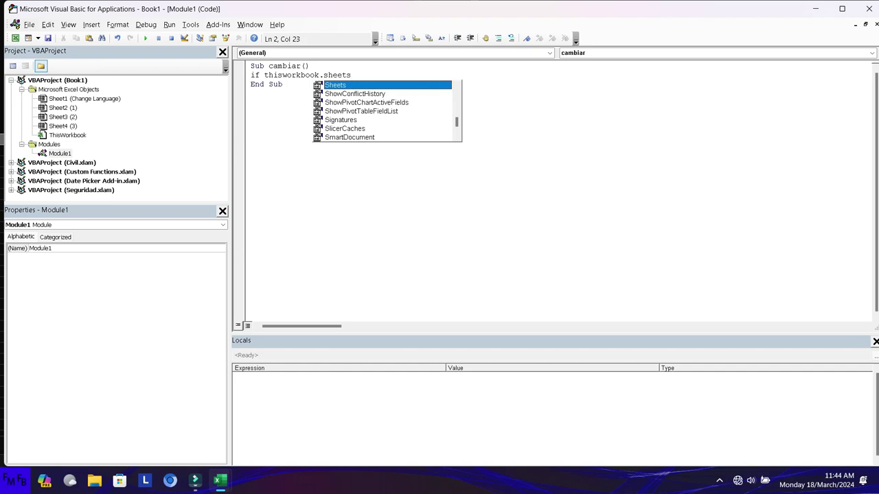
pyautogui.write('()')
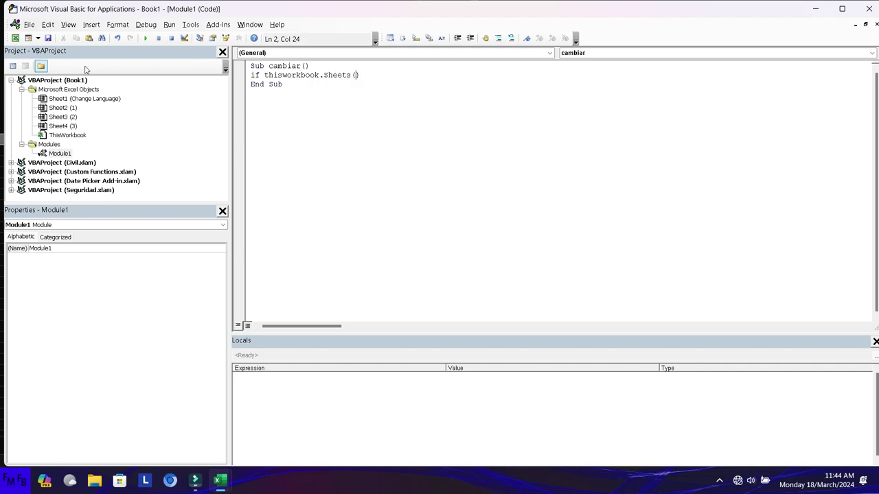
pyautogui.write('""')
pyautogui.write('Change Language')
pyautogui.write('Range()')
pyautogui.write('""')
pyautogui.press('Left')
pyautogui.write('A')
pyautogui.write('1')
pyautogui.write('")="')
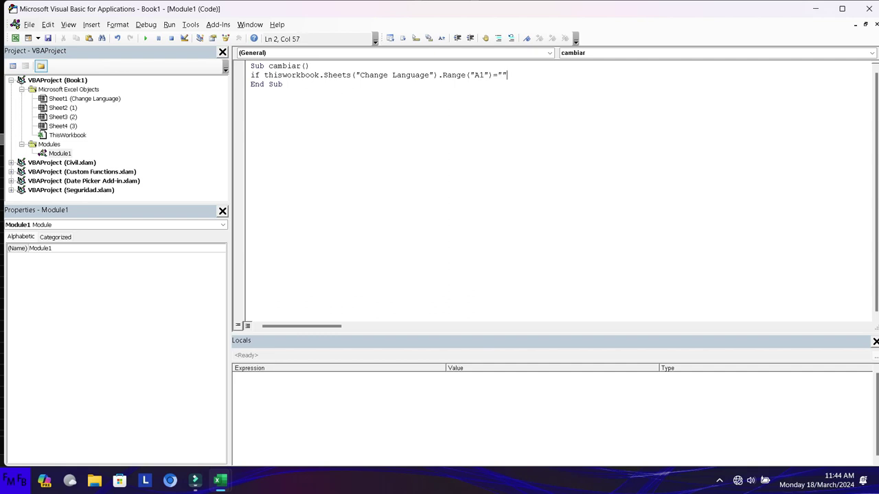
pyautogui.write('ES" then')
pyautogui.press('Return')
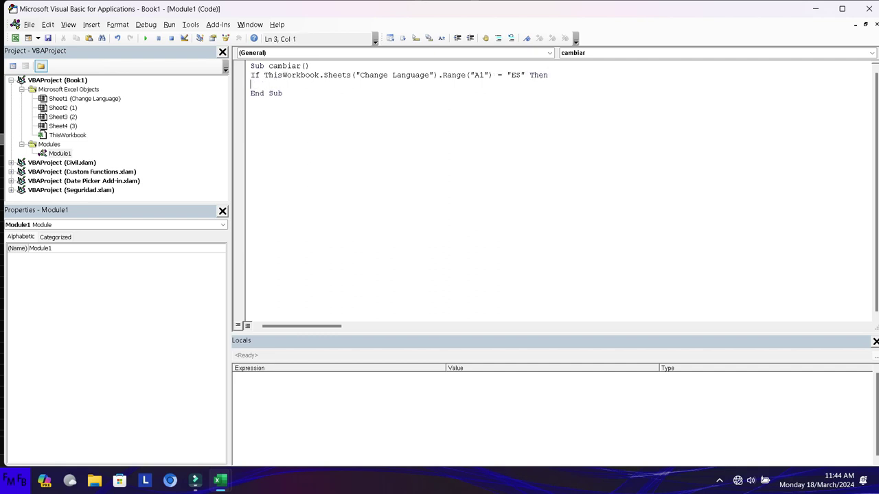
pyautogui.press('Return')
# Add an ElseIf branch testing the same A1 cell for "EN", then close with End If
pyautogui.write('else')
pyautogui.press('Up')
pyautogui.hotkey('ctrl', 'shift', 'Right')
pyautogui.hotkey('ctrl', 'shift', 'Right')
pyautogui.hotkey('ctrl', 'shift', 'Right')
pyautogui.hotkey('ctrl', 'shift', 'Right')
pyautogui.hotkey('ctrl', 'shift', 'Right')
pyautogui.hotkey('ctrl', 'shift', 'Right')
pyautogui.hotkey('ctrl', 'shift', 'Right')
pyautogui.hotkey('ctrl', 'shift', 'Right')
pyautogui.hotkey('ctrl', 'shift', 'Right')
pyautogui.hotkey('ctrl', 'shift', 'Right')
pyautogui.hotkey('ctrl', 'shift', 'Right')
pyautogui.hotkey('ctrl', 'shift', 'Right')
pyautogui.hotkey('ctrl', 'shift', 'Right')
pyautogui.hotkey('ctrl', 'shift', 'Right')
pyautogui.click(269, 93)
pyautogui.write('if')
pyautogui.hotkey('ctrl', 'v')
pyautogui.write('N')
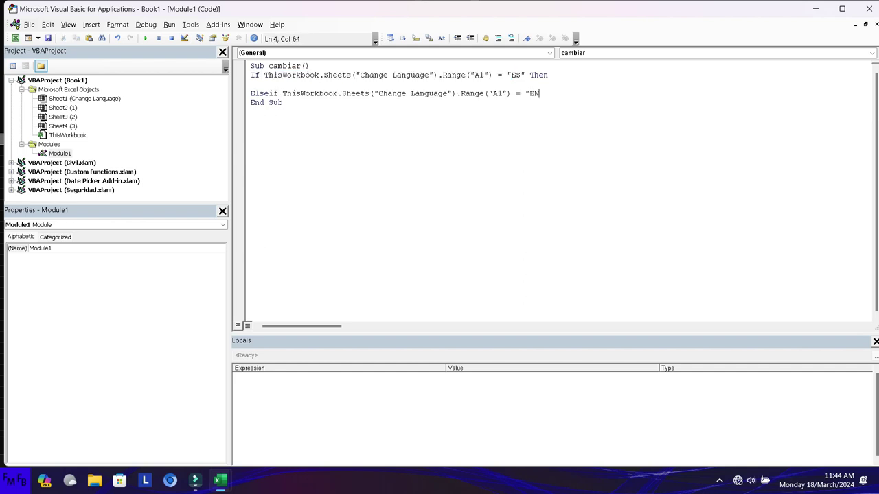
pyautogui.write('" then')
pyautogui.press('Return')
pyautogui.press('Return')
pyautogui.write('endif')
pyautogui.click(251, 102)
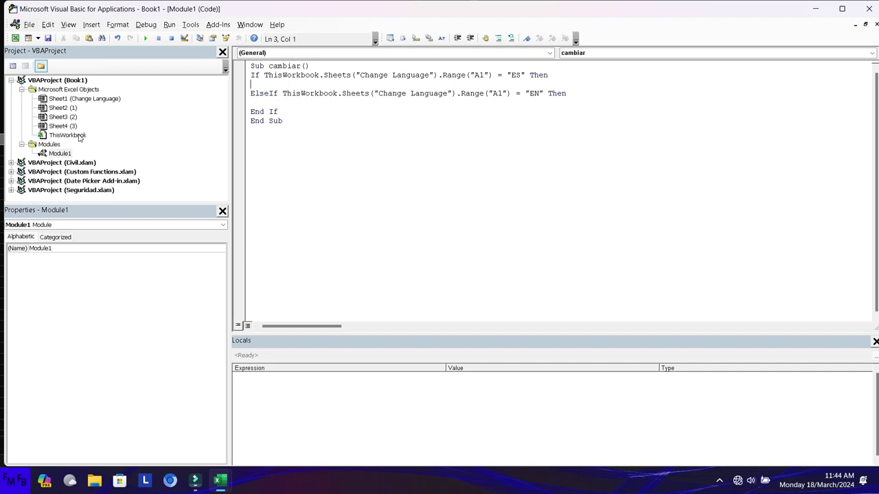
pyautogui.doubleClick(78, 136)
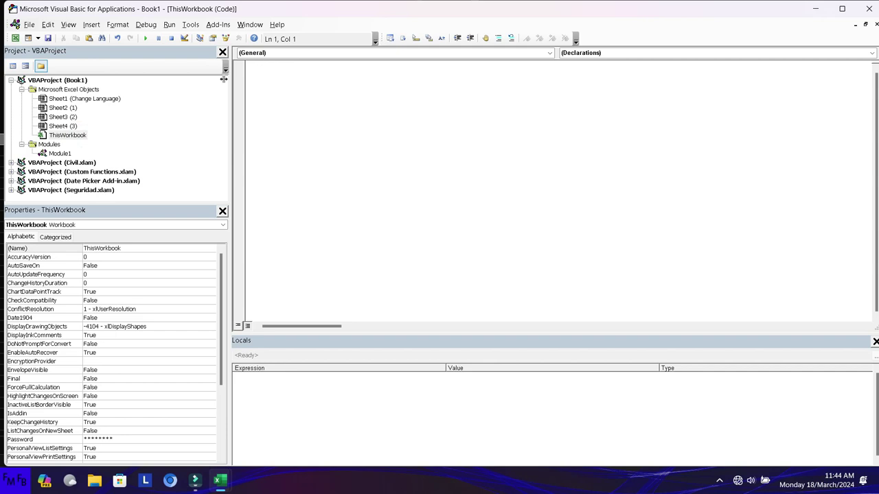
# Create an empty Worksheet_Change procedure in the Change Language sheet's code
pyautogui.doubleClick(115, 100)
pyautogui.click(266, 53)
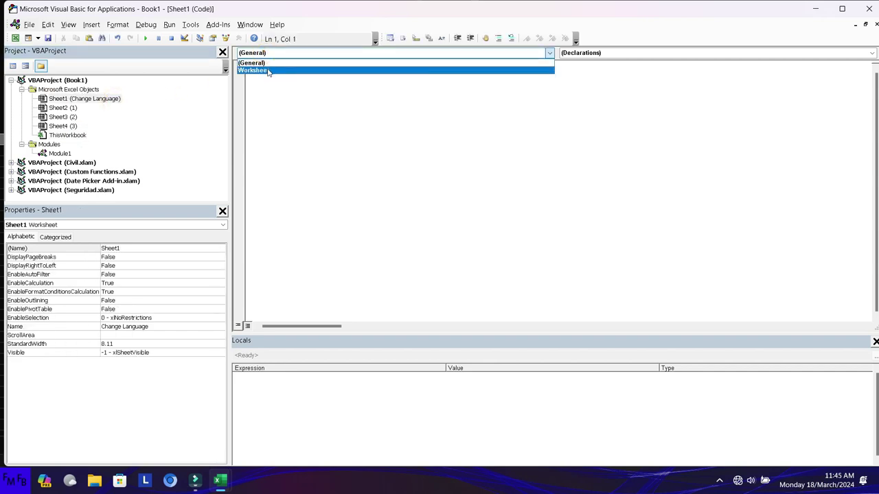
pyautogui.click(276, 71)
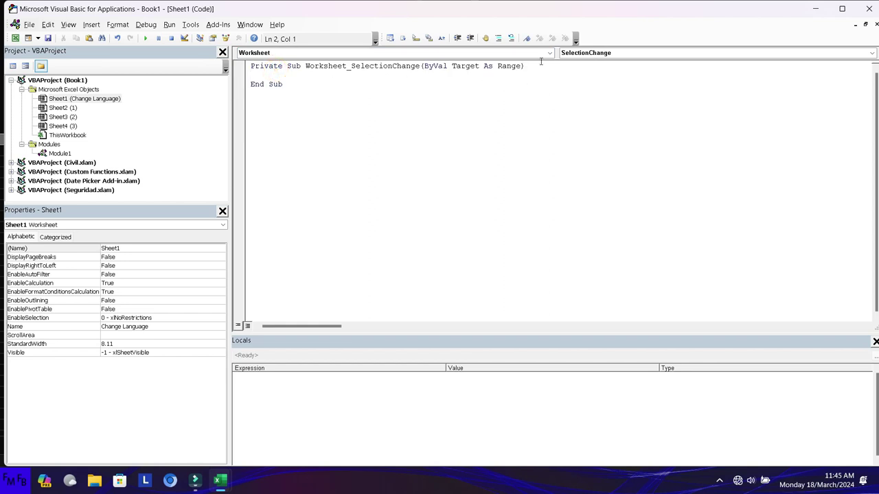
pyautogui.click(582, 57)
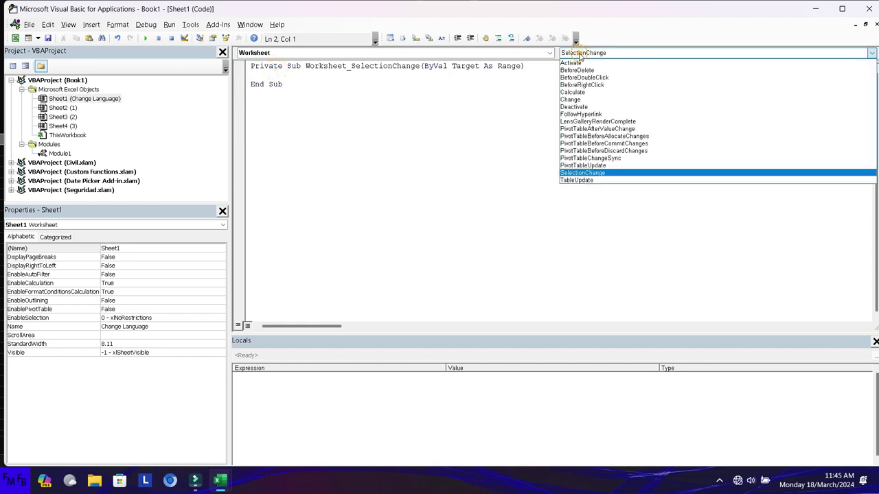
pyautogui.click(575, 99)
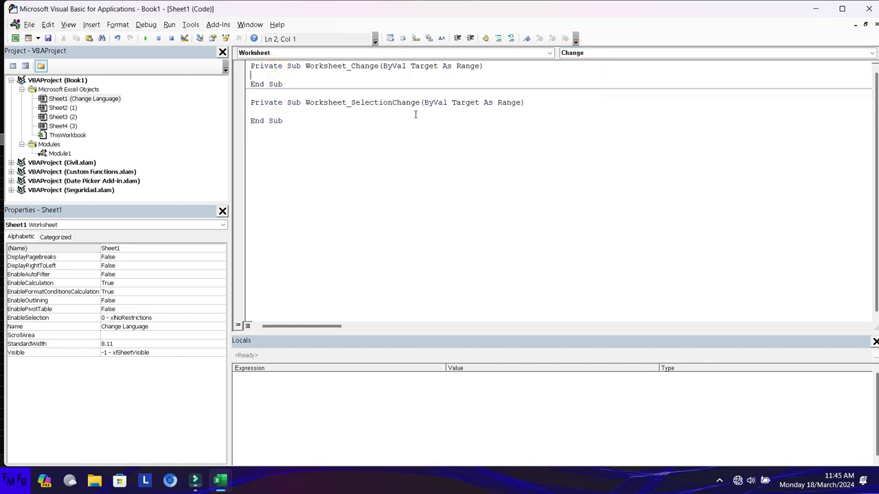
pyautogui.click(390, 77)
# Write If Target.Column = 1 And Target.Row = 1 Then Call module1.cambiar, End If
pyautogui.write('if target.')
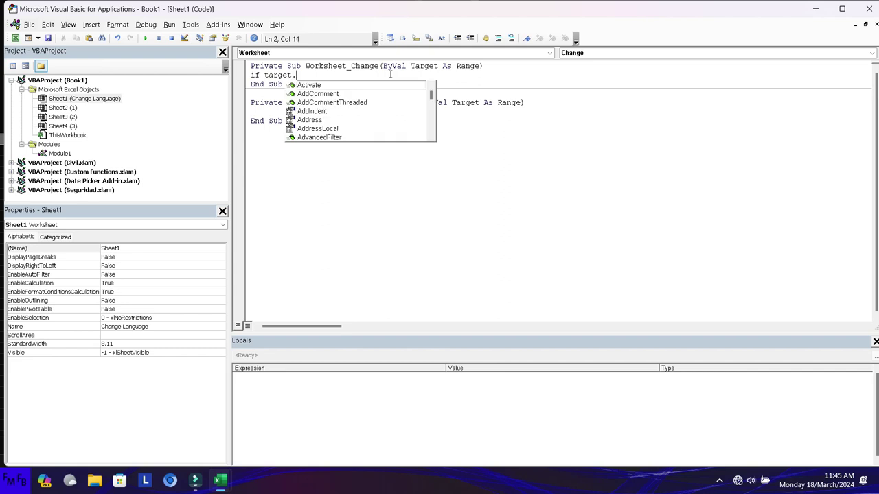
pyautogui.write('address')
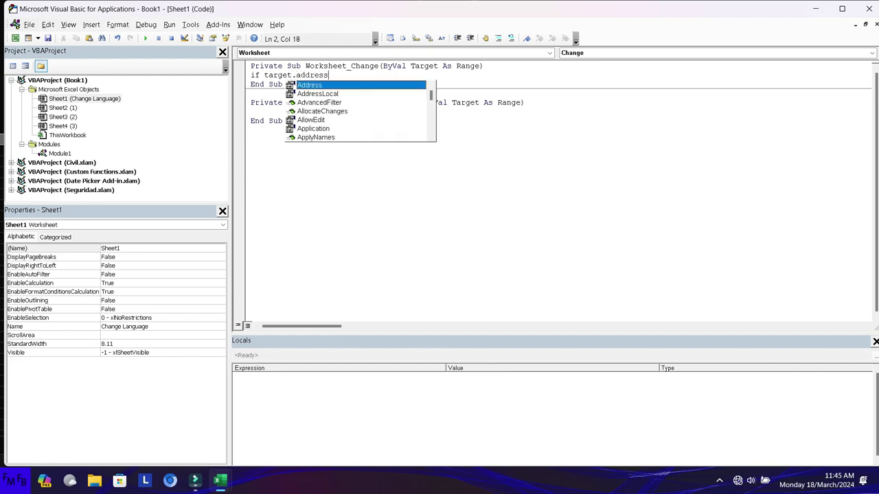
pyautogui.hotkey('ctrl', 'shift', 'Left')
pyautogui.write('col')
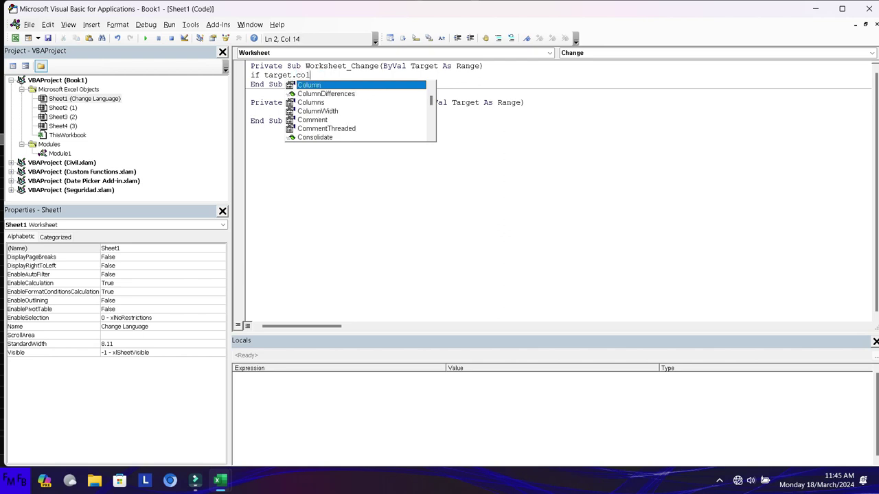
pyautogui.write('=1 and target.ro')
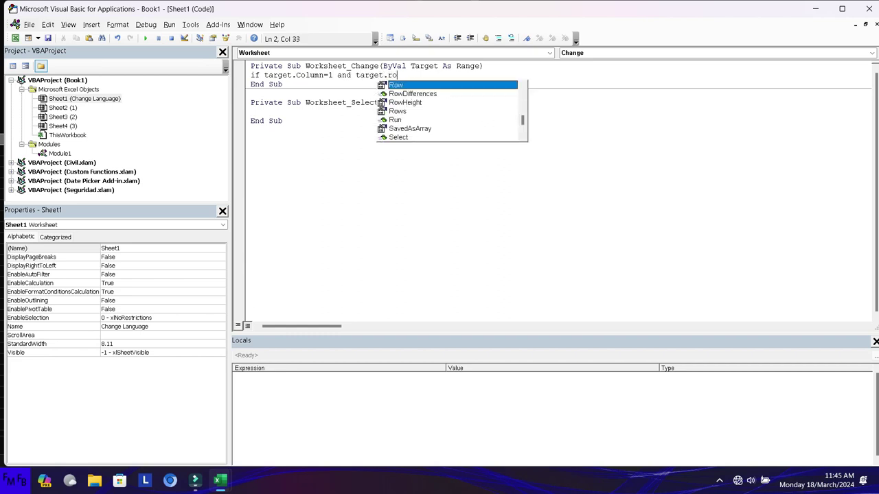
pyautogui.write('=')
pyautogui.write('then')
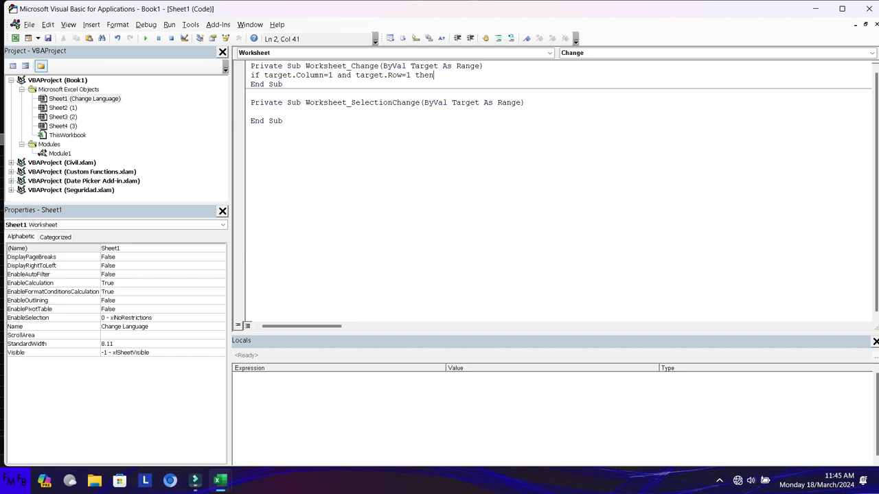
pyautogui.press('Return')
pyautogui.press('Return')
pyautogui.write('end if')
pyautogui.press('Up')
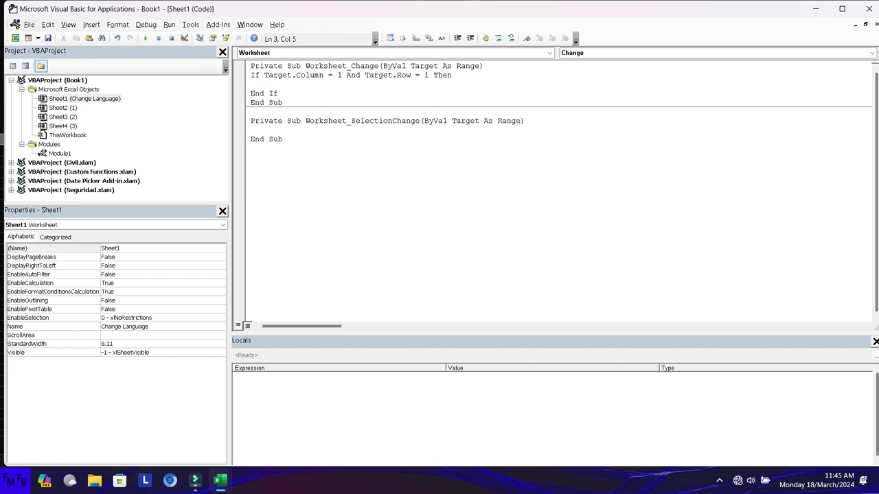
pyautogui.write('call module1')
pyautogui.write('.c')
pyautogui.press('Tab')
# Copy the ThisWorkbook.Sheets(" reference from the If line onto the empty ES line
pyautogui.doubleClick(67, 154)
pyautogui.click(269, 88)
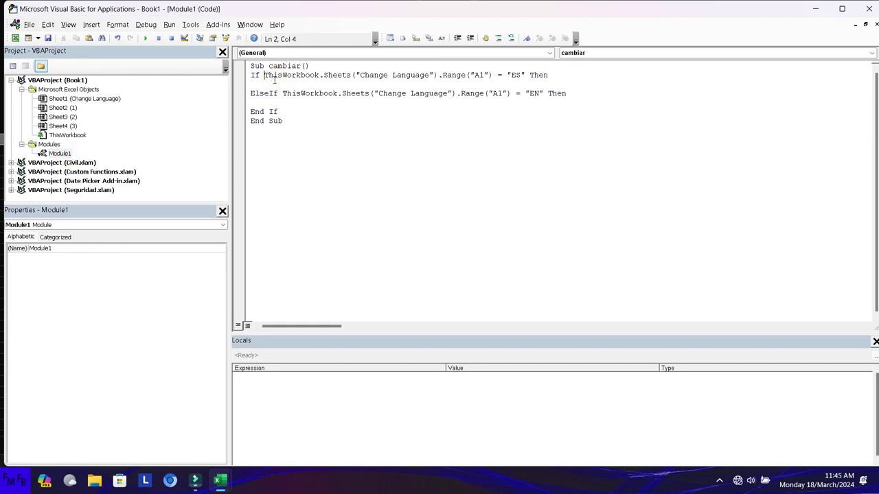
pyautogui.hotkey('ctrl', 'shift', 'Right')
pyautogui.hotkey('ctrl', 'shift', 'Right')
pyautogui.hotkey('ctrl', 'shift', 'Right')
pyautogui.hotkey('ctrl', 'shift', 'Right')
pyautogui.hotkey('ctrl', 'shift', 'Right')
pyautogui.hotkey('ctrl', 'shift', 'Right')
pyautogui.hotkey('ctrl', 'shift', 'Right')
pyautogui.hotkey('ctrl', 'shift', 'Left')
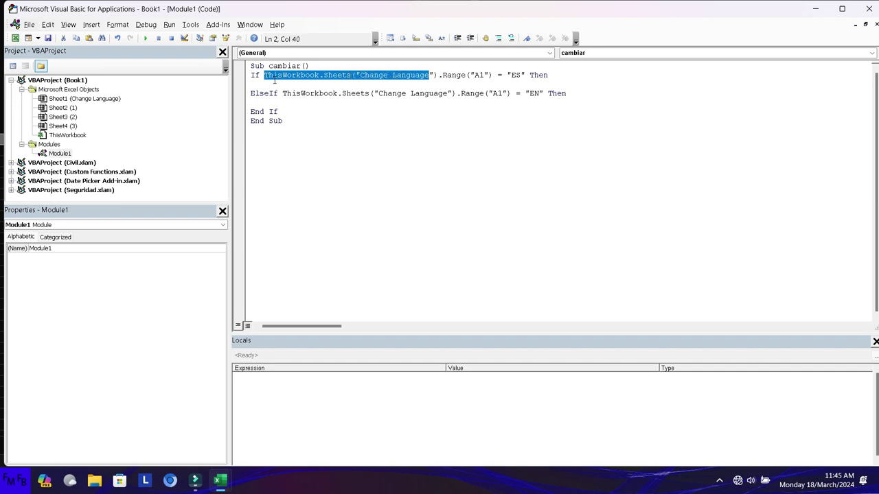
pyautogui.hotkey('ctrl', 'shift', 'Left')
pyautogui.hotkey('ctrl', 'shift', 'Left')
pyautogui.hotkey('ctrl', 'c')
pyautogui.press('Down')
pyautogui.hotkey('ctrl', 'v')
# Complete the ES line as ThisWorkbook.Sheets("1").Shapes("")
pyautogui.write('")')
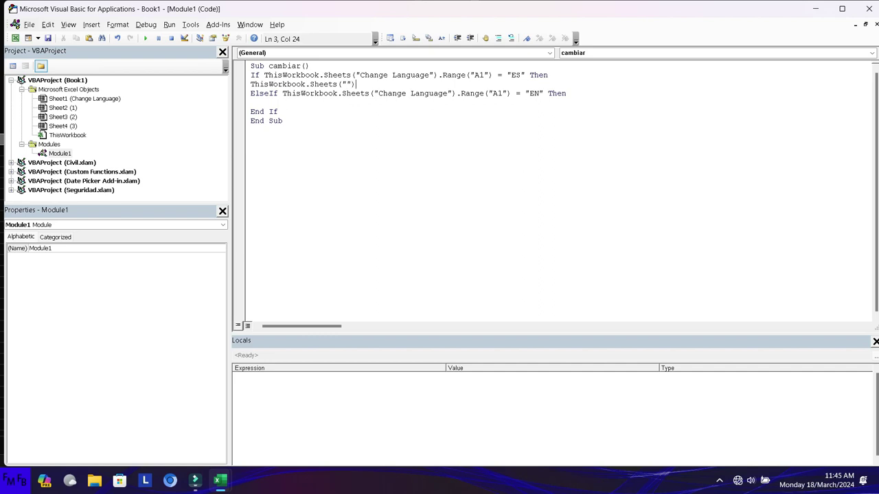
pyautogui.write('1')
pyautogui.press('Right')
pyautogui.write('hapes()')
pyautogui.write('""')
pyautogui.press('Left')
pyautogui.hotkey('alt', 'Tab')
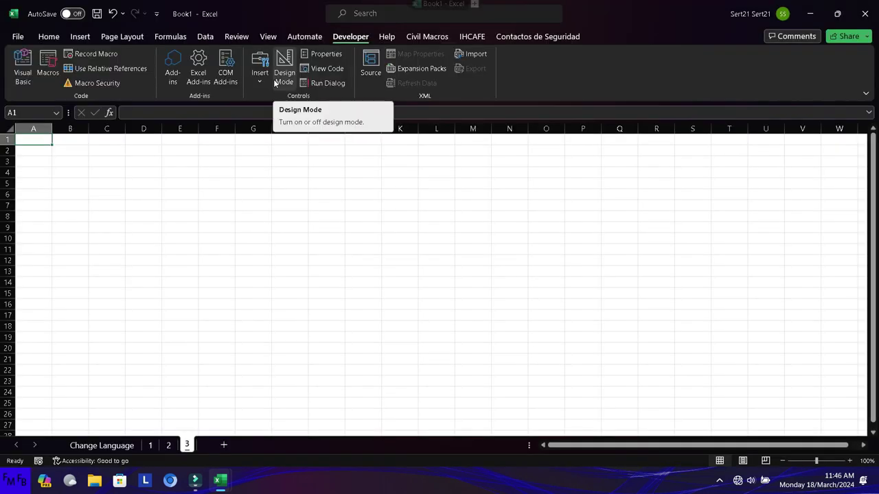
# On sheet 1, draw a rounded rectangle spanning C2 to G5
pyautogui.click(152, 445)
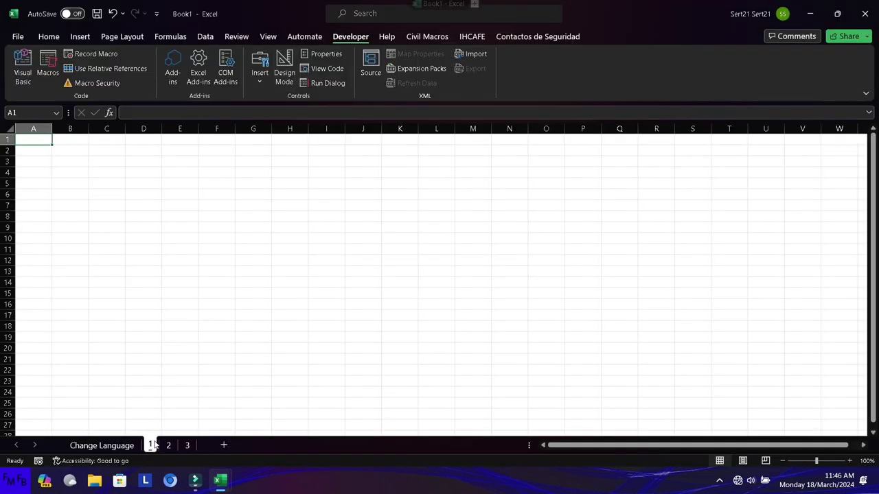
pyautogui.click(80, 37)
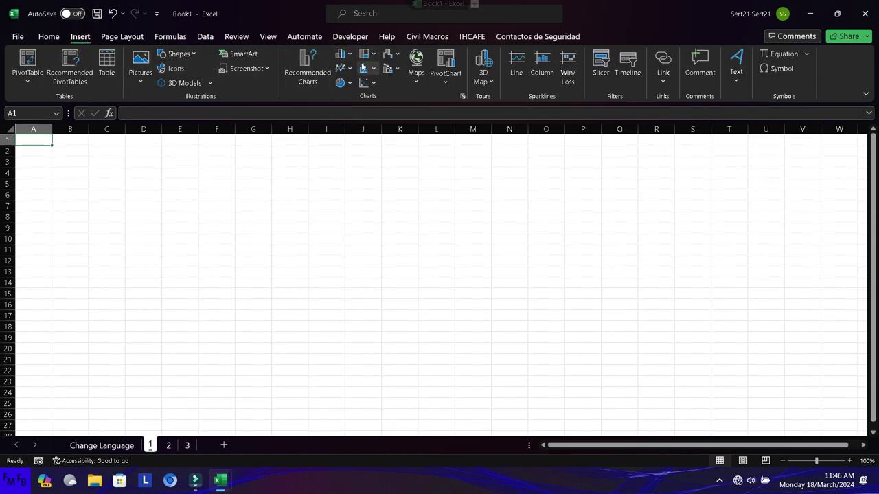
pyautogui.click(199, 55)
pyautogui.click(217, 87)
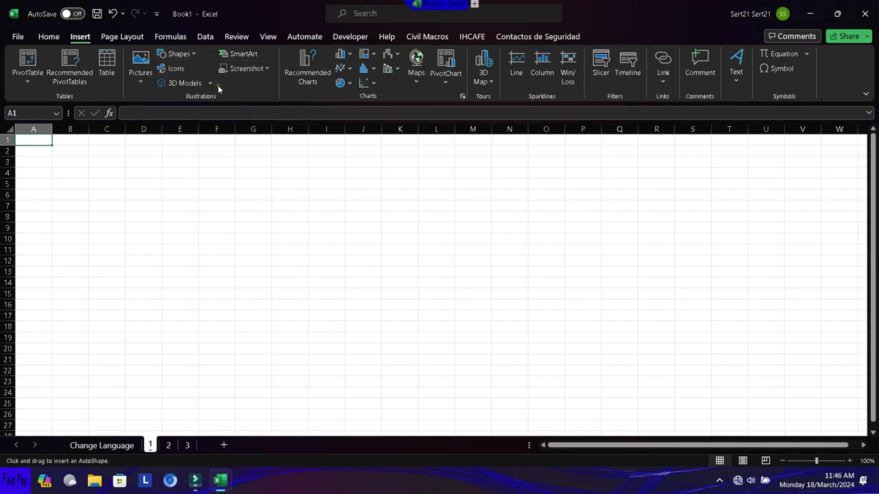
pyautogui.moveTo(90, 148); pyautogui.dragTo(262, 188)
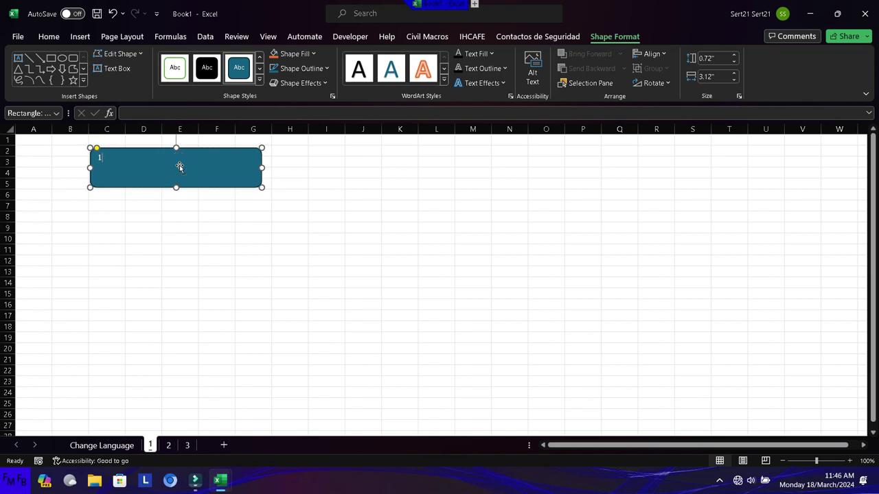
pyautogui.click(170, 212)
# On sheet 2, draw a rounded rectangle near the top-left and label it 2
pyautogui.click(169, 445)
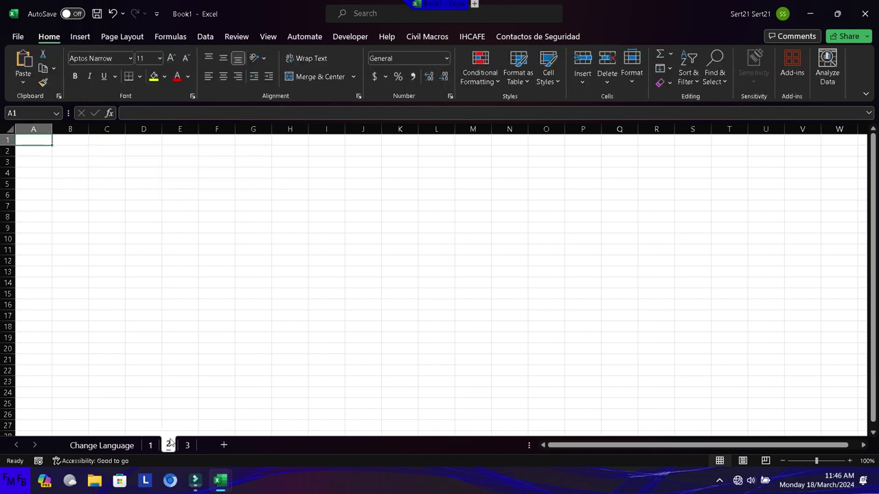
pyautogui.click(79, 36)
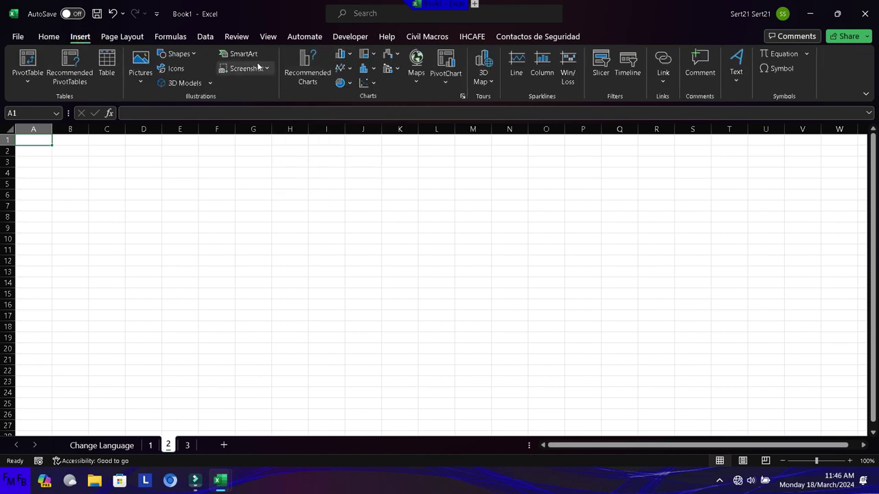
pyautogui.click(193, 54)
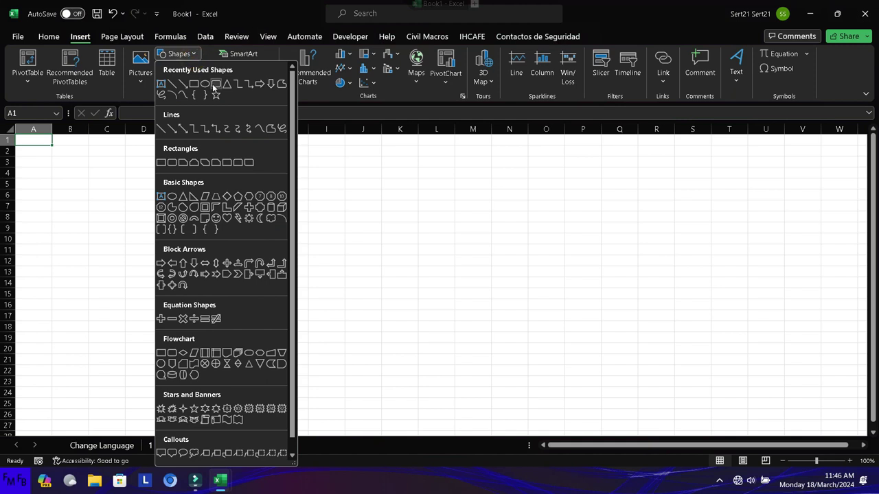
pyautogui.click(212, 84)
pyautogui.moveTo(85, 142); pyautogui.dragTo(249, 182)
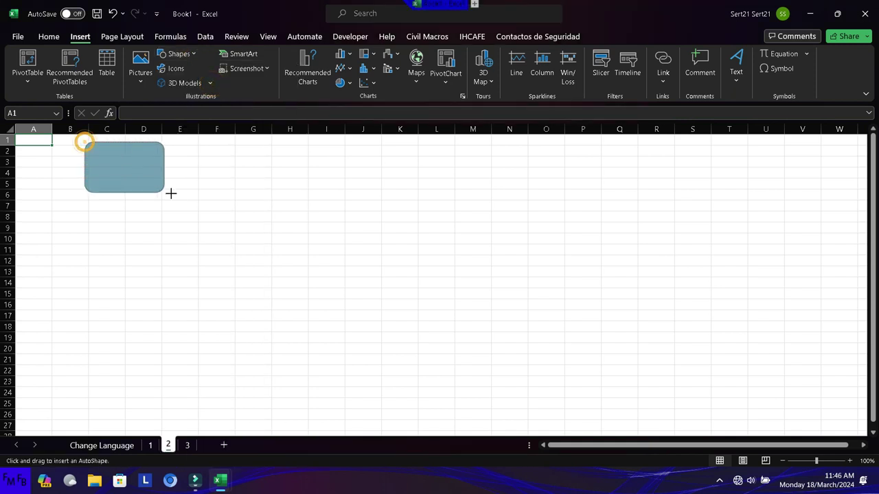
pyautogui.click(188, 158)
pyautogui.write('2')
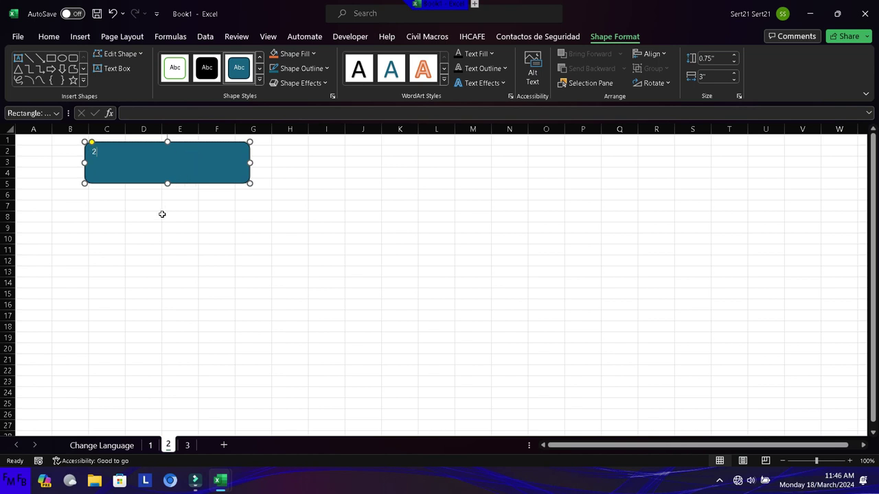
pyautogui.click(162, 213)
# On sheet 3, draw a rounded rectangle near the top-left and label it 3
pyautogui.click(151, 443)
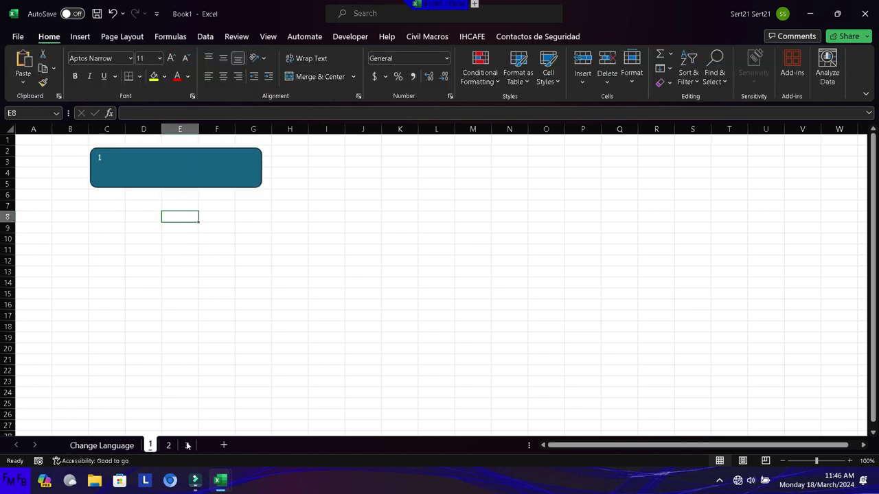
pyautogui.click(187, 445)
pyautogui.click(81, 37)
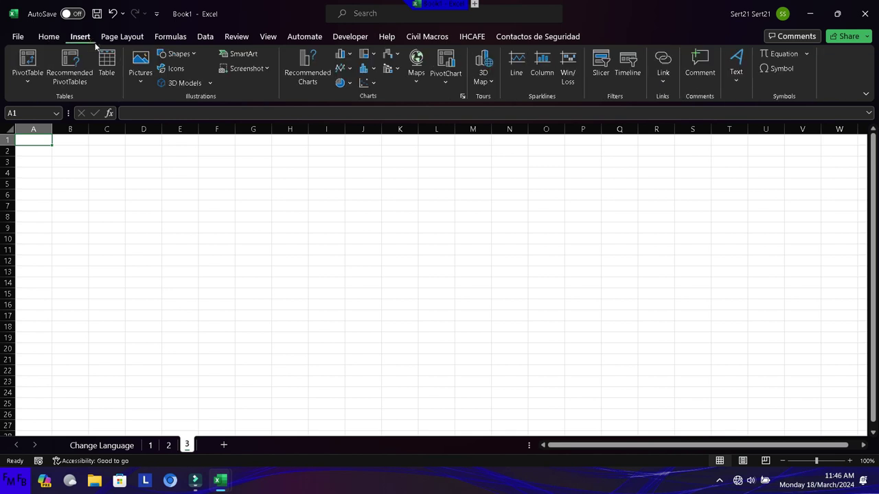
pyautogui.click(180, 54)
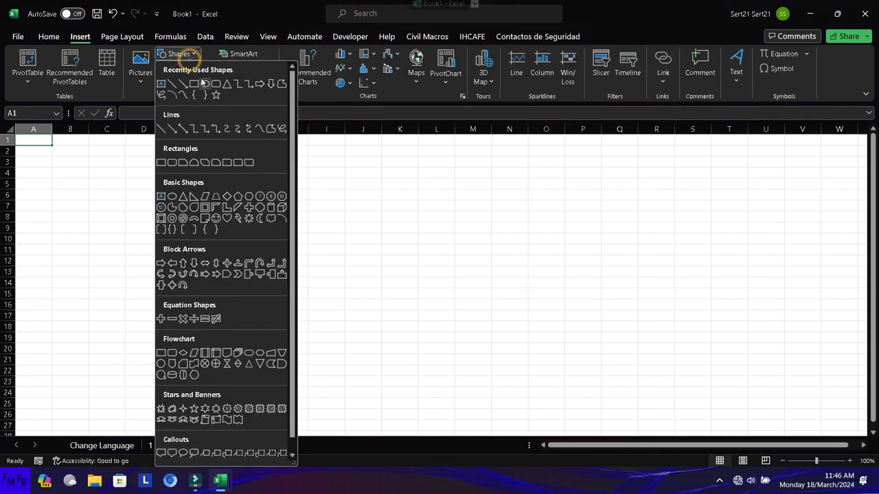
pyautogui.click(213, 84)
pyautogui.moveTo(85, 154)
pyautogui.mouseDown()
pyautogui.moveTo(171, 195)
pyautogui.moveTo(237, 211)
pyautogui.mouseUp()
pyautogui.write('3')
pyautogui.click(60, 182)
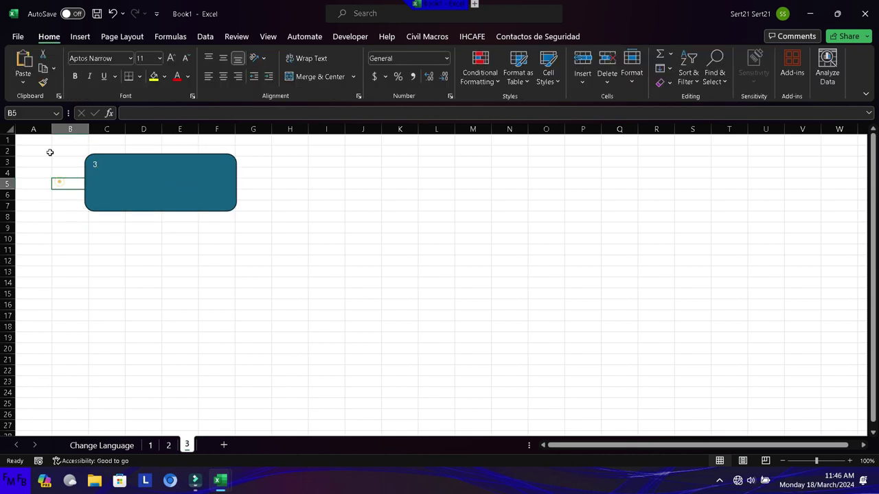
# Edit the shape names of the buttons on sheets 3 and 2 in the Name Box
pyautogui.click(106, 163)
pyautogui.click(28, 112)
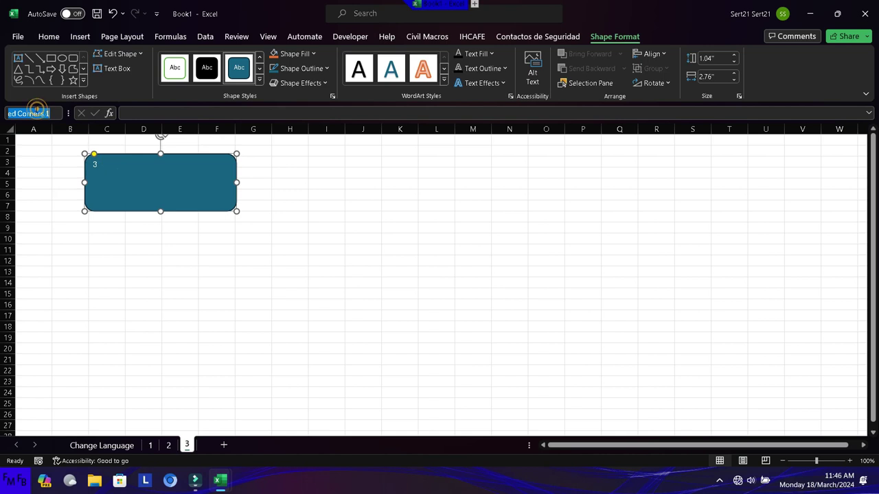
pyautogui.press('Return')
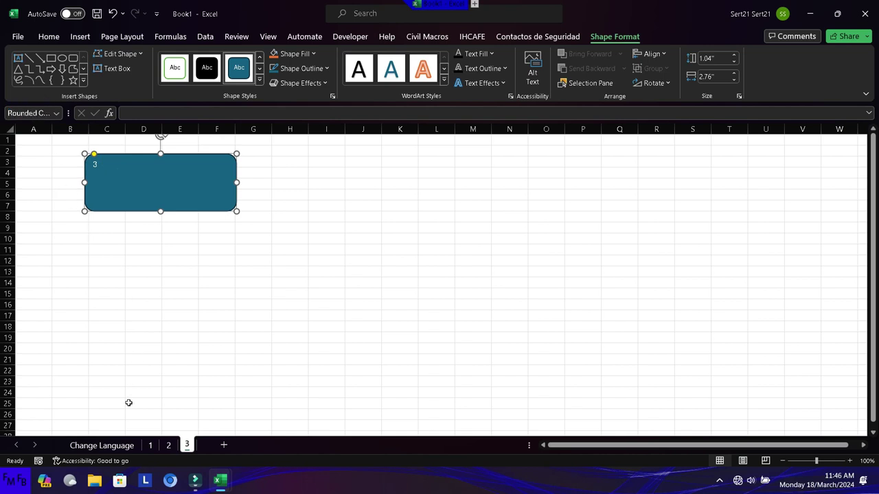
pyautogui.click(168, 445)
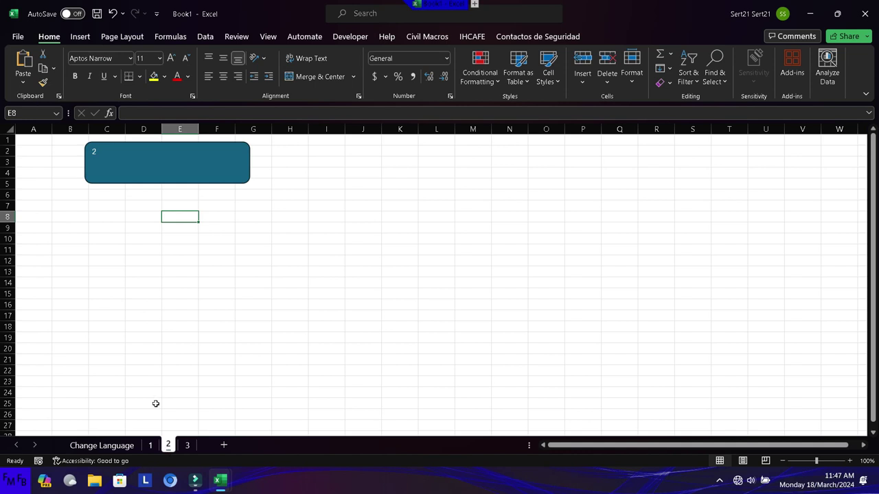
pyautogui.click(90, 153)
pyautogui.click(24, 113)
pyautogui.hotkey('shift', 'Home')
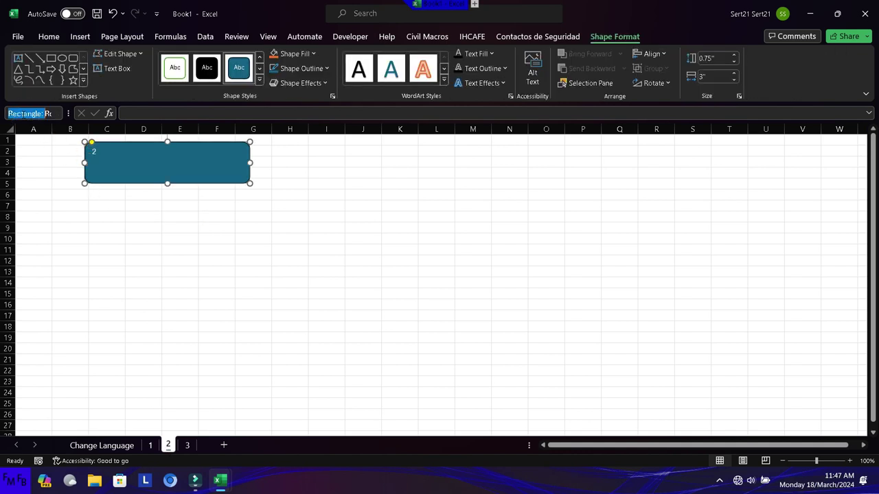
pyautogui.press('BackSpace')
pyautogui.press('Return')
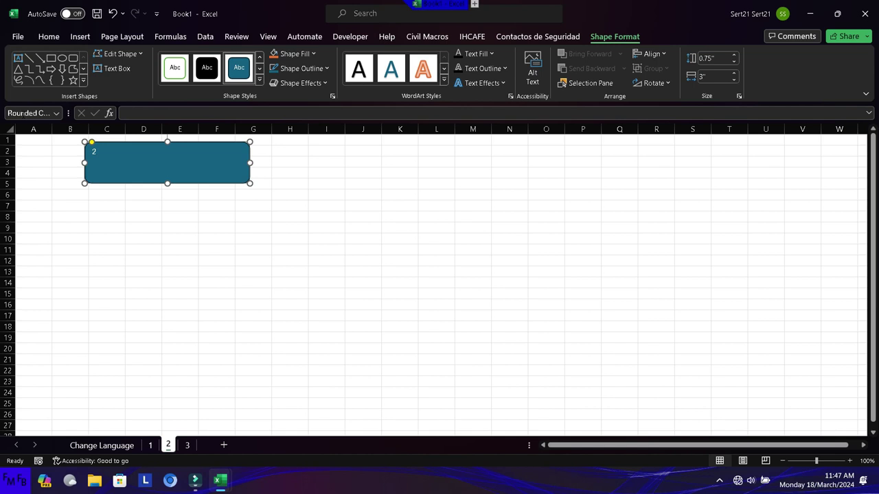
# Copy the shape name of sheet 1's rounded button from the Name Box
pyautogui.click(151, 445)
pyautogui.click(110, 183)
pyautogui.click(27, 113)
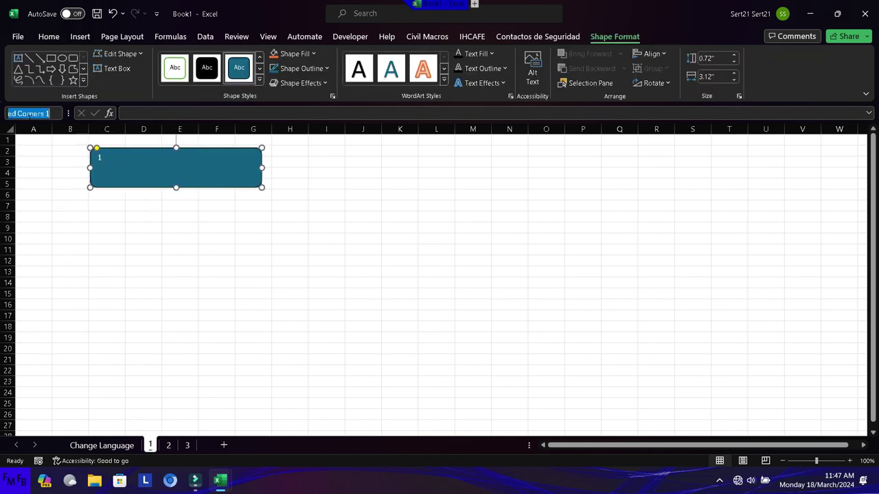
pyautogui.hotkey('ctrl', 'z')
pyautogui.press('Escape')
pyautogui.hotkey('alt', 'Tab')
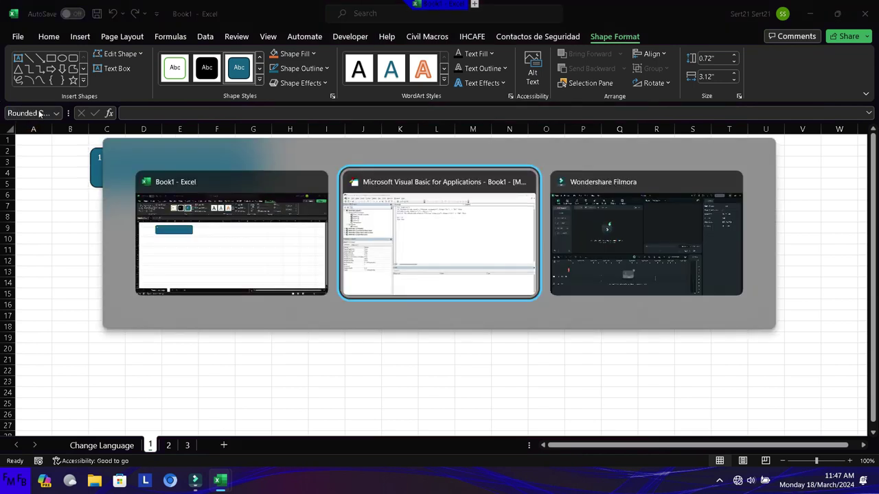
# Set the button's TextFrame.Characters.Text to "1. Prueba", duplicating the line for "2. Prueba"
pyautogui.hotkey('ctrl', 'v')
pyautogui.write('.textframe.')
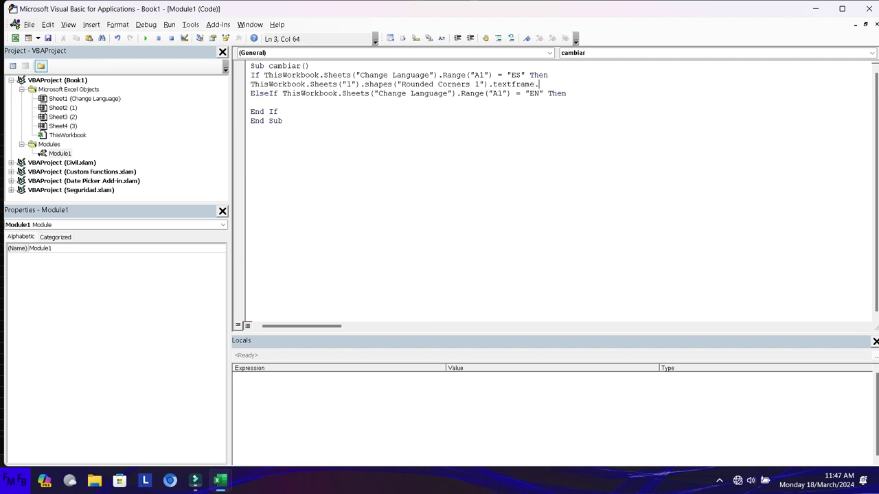
pyautogui.write('character')
pyautogui.write('s')
pyautogui.write('.text=')
pyautogui.write('"1. Prue')
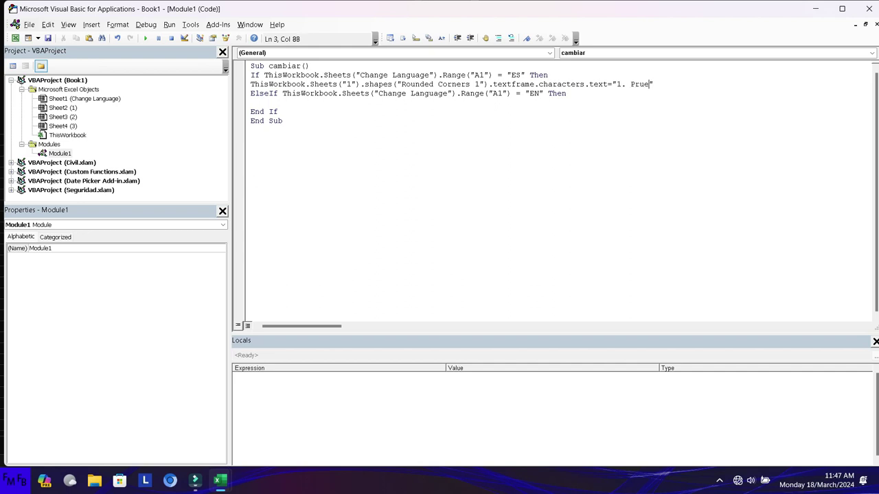
pyautogui.write('ba')
pyautogui.press('Left')
pyautogui.press('Left')
pyautogui.press('Left')
pyautogui.press('Left')
pyautogui.press('Left')
pyautogui.hotkey('shift', 'Home')
pyautogui.hotkey('ctrl', 'c')
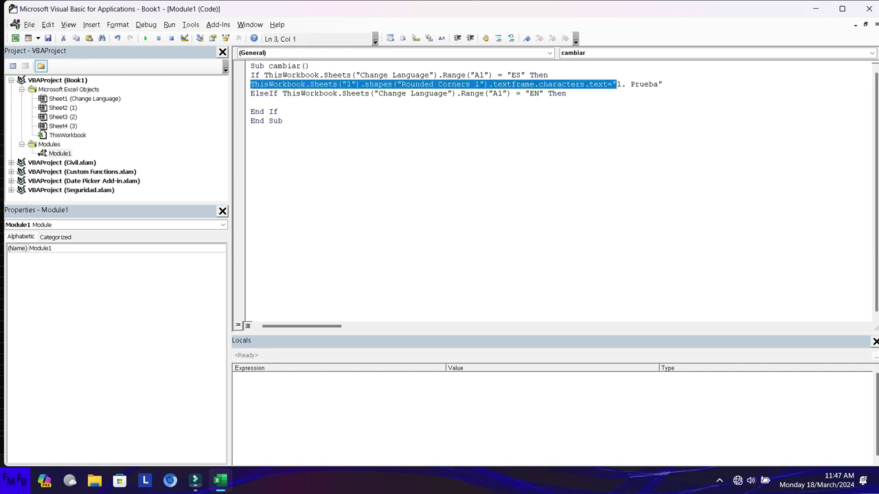
pyautogui.press('End')
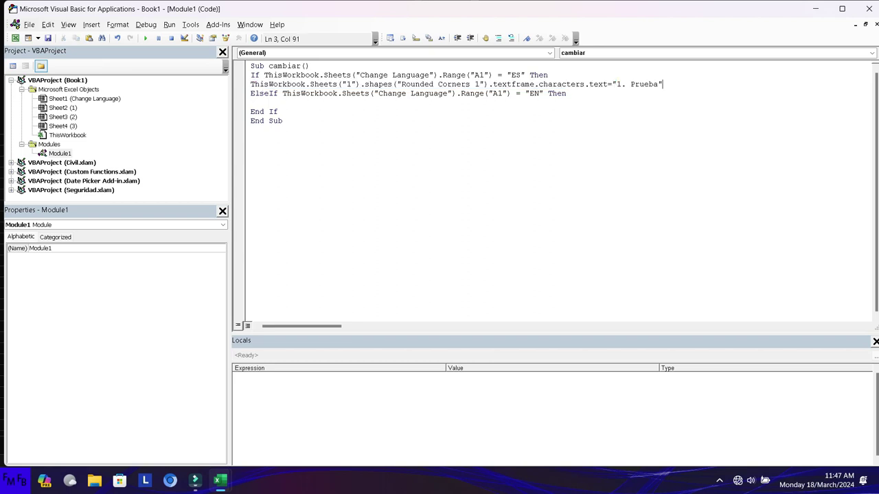
pyautogui.press('Return')
pyautogui.hotkey('ctrl', 'v')
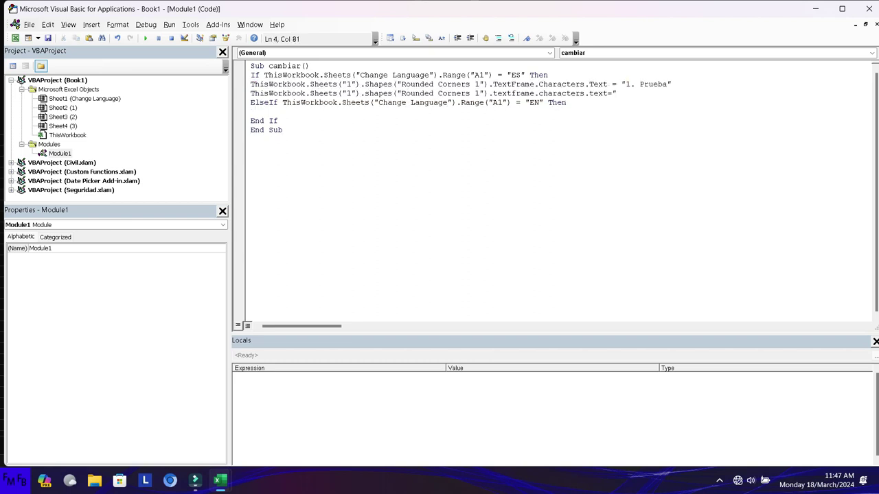
pyautogui.write('. ')
pyautogui.write('Prueba')
pyautogui.write('"')
pyautogui.hotkey('ctrl', 'Left')
pyautogui.hotkey('ctrl', 'Left')
pyautogui.hotkey('ctrl', 'Left')
pyautogui.hotkey('ctrl', 'Left')
pyautogui.hotkey('ctrl', 'Left')
pyautogui.hotkey('ctrl', 'Left')
pyautogui.hotkey('ctrl', 'Left')
pyautogui.hotkey('ctrl', 'Left')
pyautogui.hotkey('alt', 'Tab')
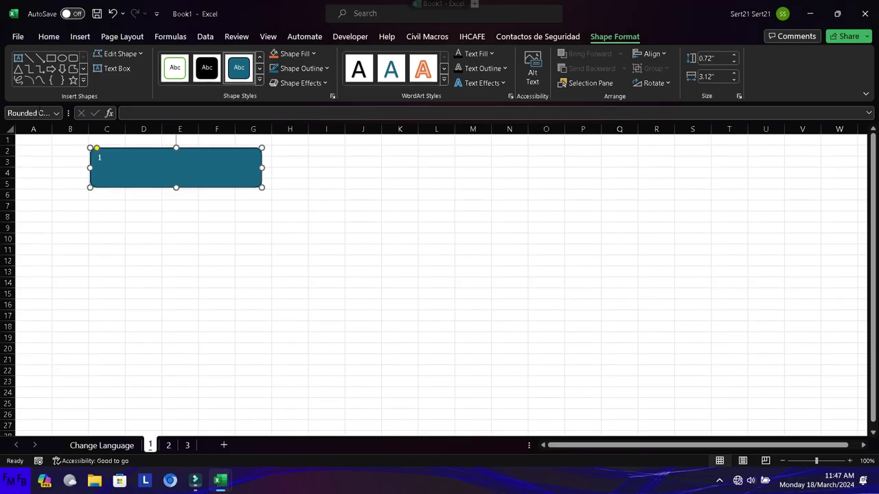
# Rename sheet 2's button shape to Rounded Corners 2 in the Name Box
pyautogui.click(168, 445)
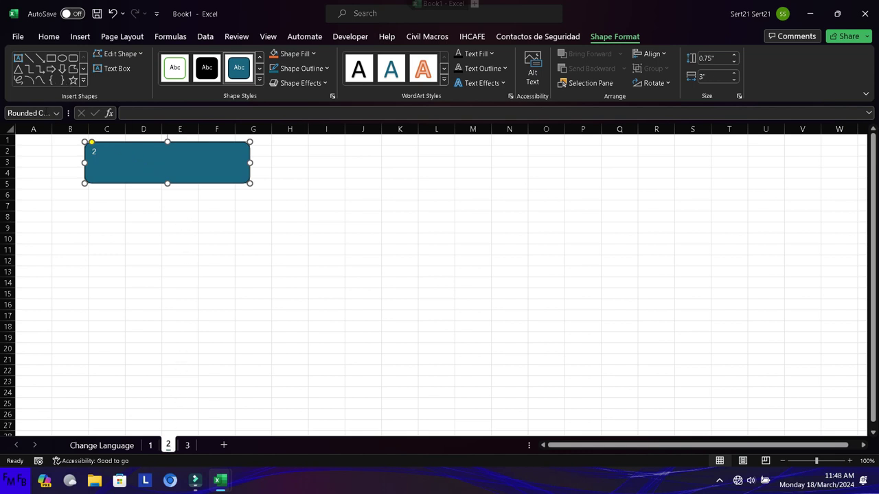
pyautogui.click(40, 114)
pyautogui.press('Home')
pyautogui.hotkey('ctrl', 'shift', 'Right')
pyautogui.hotkey('shift', 'End')
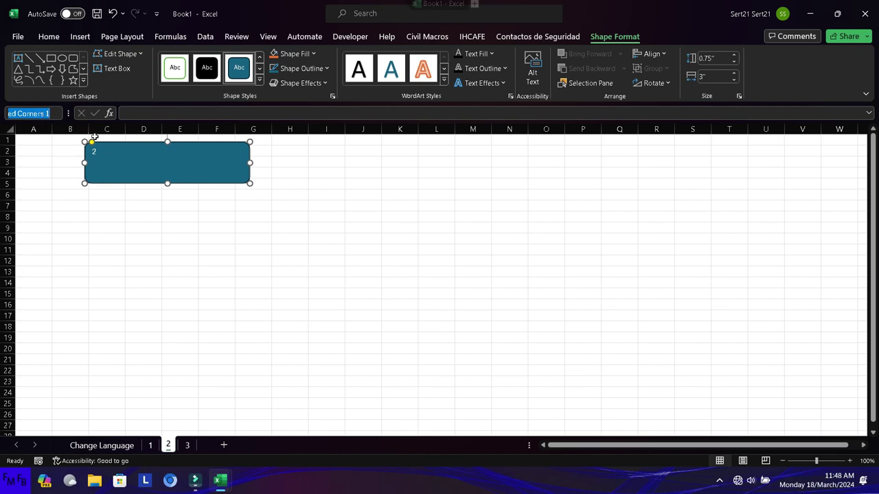
pyautogui.press('End')
pyautogui.press('Escape')
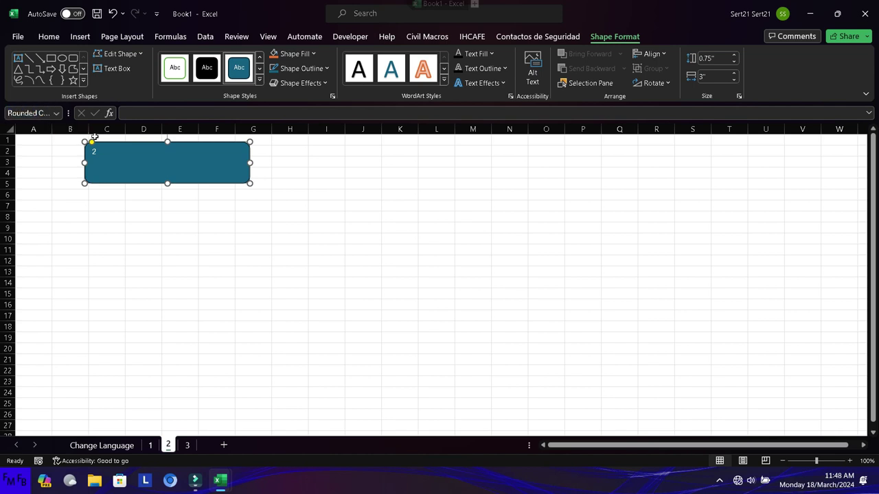
pyautogui.click(41, 113)
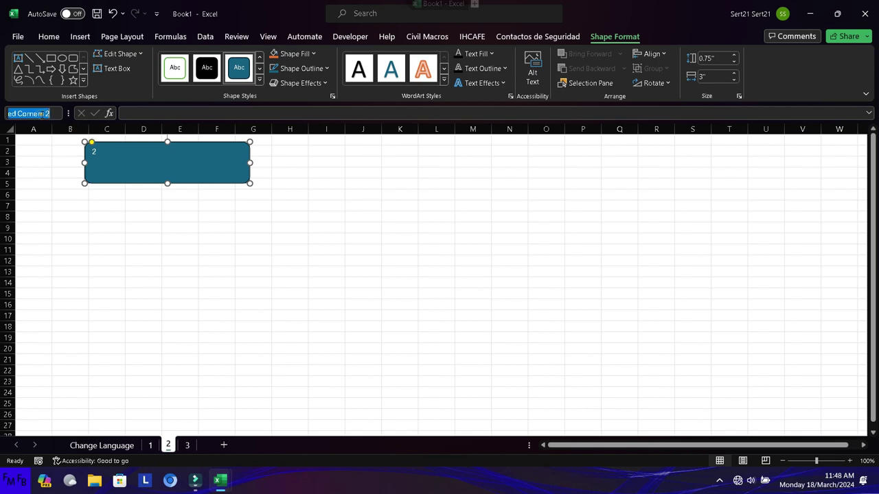
# Edit line 4 of Cambiar to target sheet 2's Rounded Corners 2
pyautogui.hotkey('alt', 'F11')
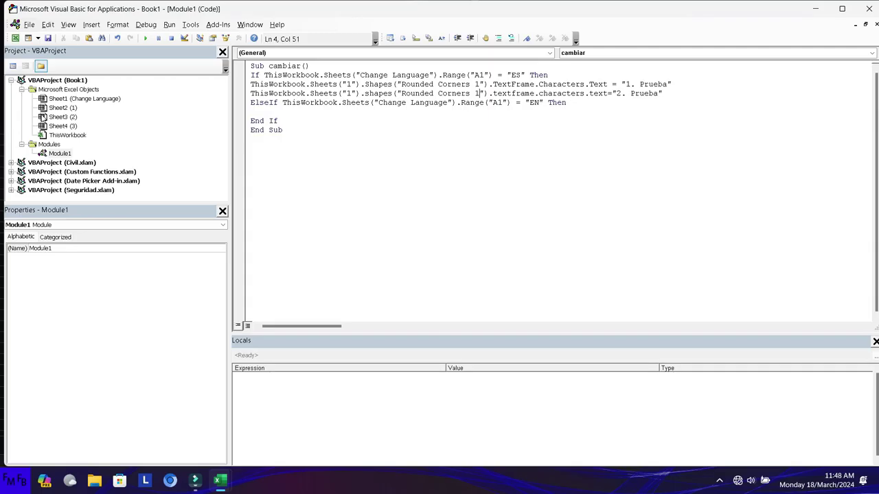
pyautogui.click(480, 94)
pyautogui.press('BackSpace')
pyautogui.write('2')
pyautogui.hotkey('ctrl', 'Left')
pyautogui.hotkey('ctrl', 'Left')
pyautogui.hotkey('ctrl', 'Left')
pyautogui.hotkey('ctrl', 'Left')
pyautogui.hotkey('ctrl', 'Left')
pyautogui.press('BackSpace')
pyautogui.write('2')
# Duplicate line 4 of the ES branch onto a new line 5
pyautogui.click(662, 94)
pyautogui.hotkey('shift', 'Home')
pyautogui.hotkey('ctrl', 'c')
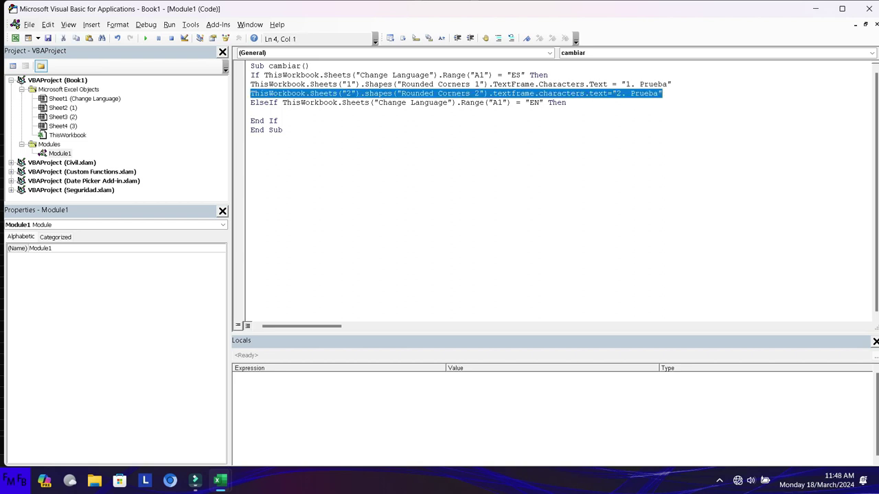
pyautogui.press('End')
pyautogui.press('Return')
pyautogui.hotkey('ctrl', 'v')
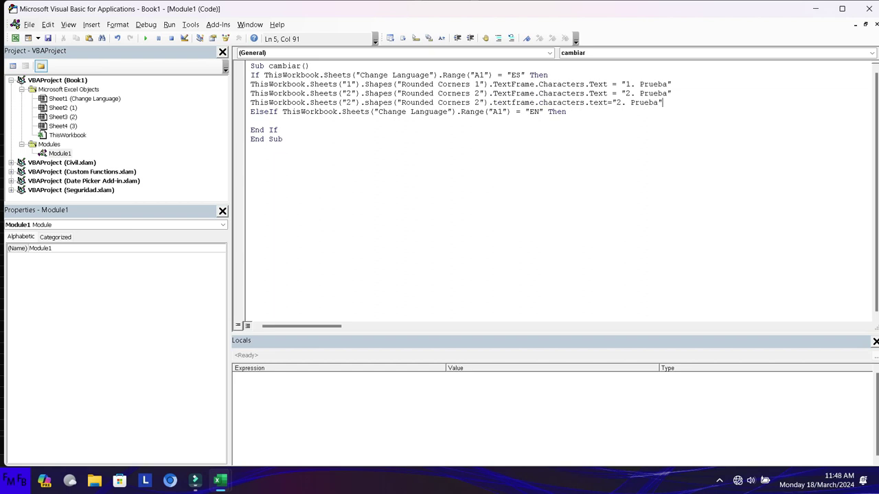
# Change line 5 to set sheet 3's Rounded Corners 3 to "3. Prueba"
pyautogui.click(644, 102)
pyautogui.click(621, 102)
pyautogui.press('BackSpace')
pyautogui.write('3')
pyautogui.click(557, 102)
pyautogui.press('BackSpace')
pyautogui.write('3')
pyautogui.click(401, 102)
pyautogui.press('BackSpace')
pyautogui.write('3')
pyautogui.hotkey('alt', 'F11')
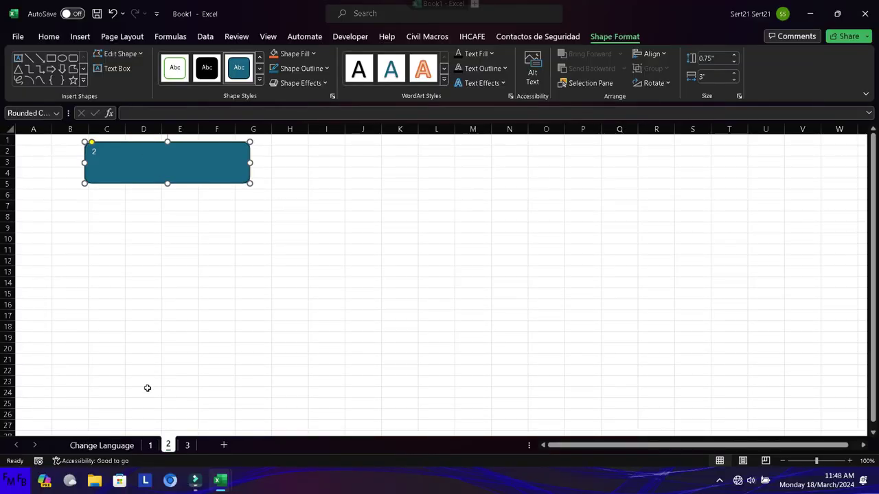
# Rename sheet 3's button shape to Rounded Corners 3 in the Name Box
pyautogui.click(186, 445)
pyautogui.click(31, 113)
pyautogui.press('End')
pyautogui.press('BackSpace')
pyautogui.write('3')
pyautogui.press('Return')
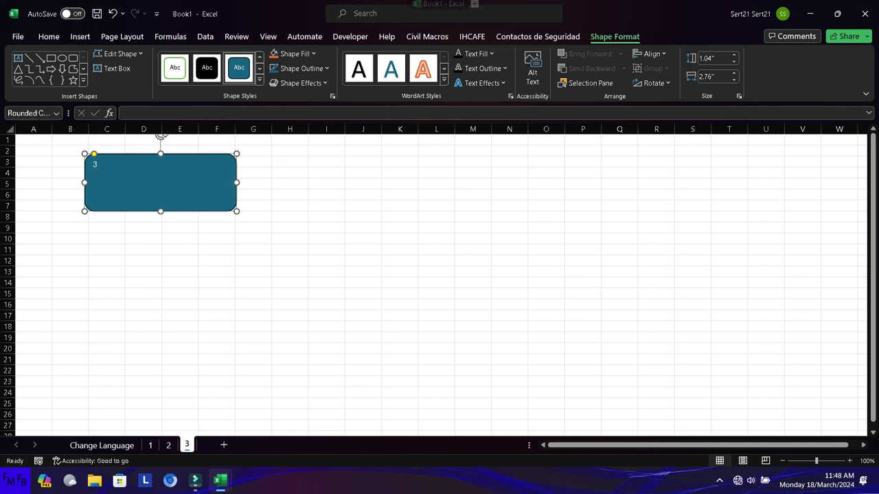
# Copy the three ES-branch lines and paste them under ElseIf for the EN branch
pyautogui.hotkey('alt', 'F11')
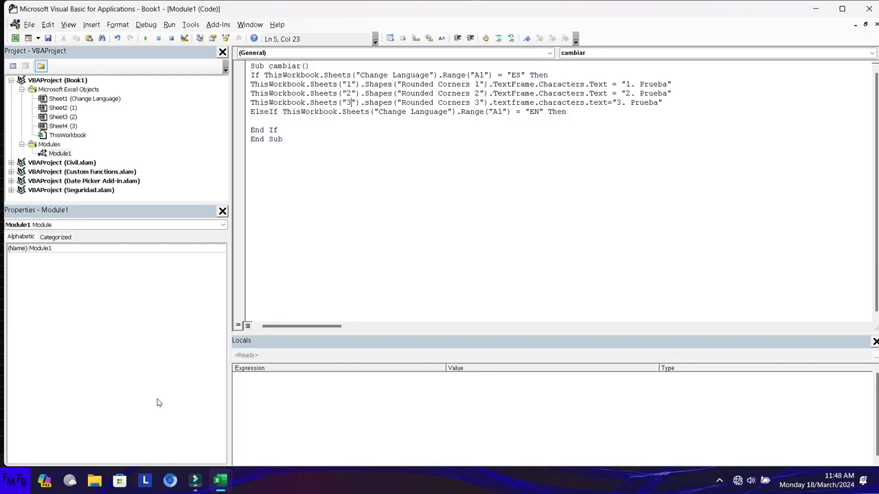
pyautogui.press('Up')
pyautogui.press('End')
pyautogui.hotkey('shift', 'Home')
pyautogui.hotkey('shift', 'Up')
pyautogui.hotkey('shift', 'Up')
pyautogui.hotkey('ctrl', 'c')
pyautogui.press('Down')
pyautogui.press('Down')
pyautogui.press('Down')
pyautogui.press('Down')
pyautogui.hotkey('ctrl', 'v')
# Replace Prueba with "Trial" and "trial" in the pasted EN-branch labels
pyautogui.press('Up')
pyautogui.press('Up')
pyautogui.press('Left')
pyautogui.hotkey('ctrl', 'shift', 'Left')
pyautogui.write('Trial')
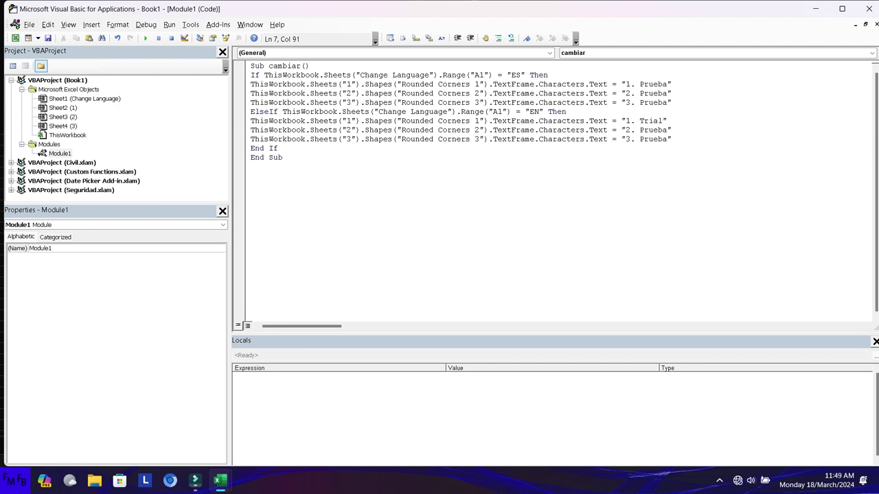
pyautogui.hotkey('ctrl', 'shift', 'Left')
pyautogui.write('trial')
pyautogui.hotkey('ctrl', 'shift', 'Left')
pyautogui.write('Trial')
pyautogui.hotkey('alt', 'Tab')
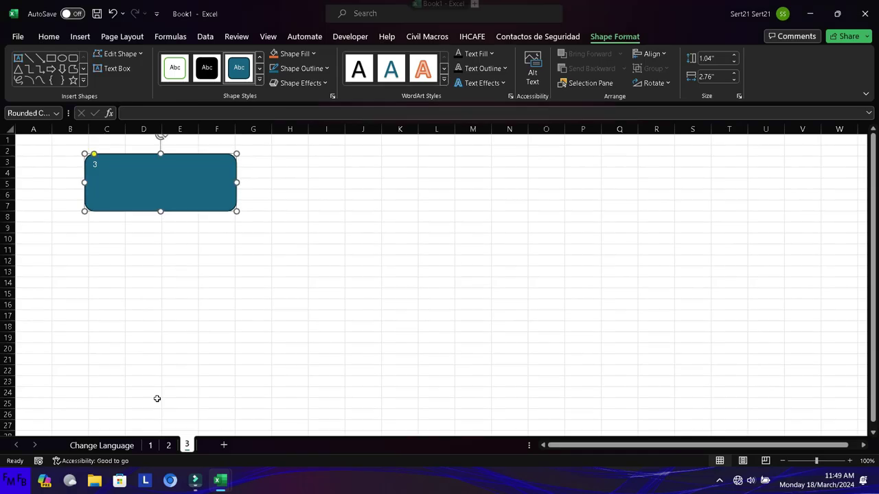
# Set Change Language A1 to ES and check the buttons on sheets 1–3
pyautogui.click(121, 446)
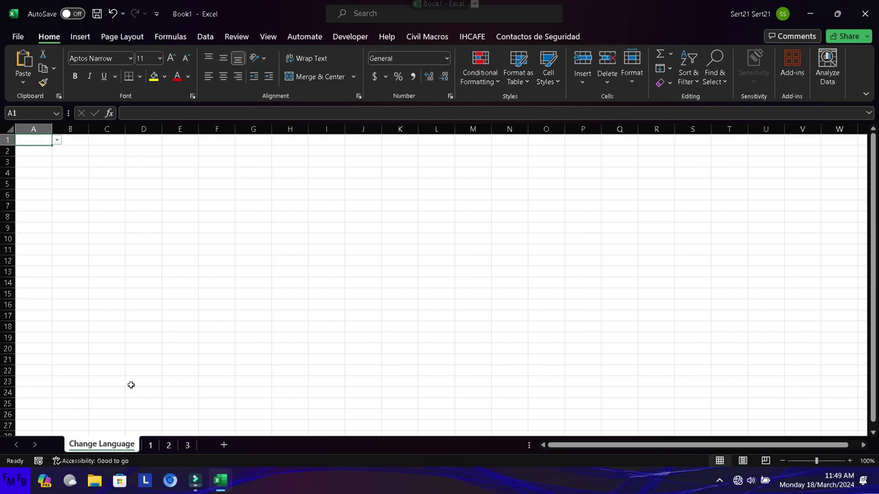
pyautogui.click(57, 140)
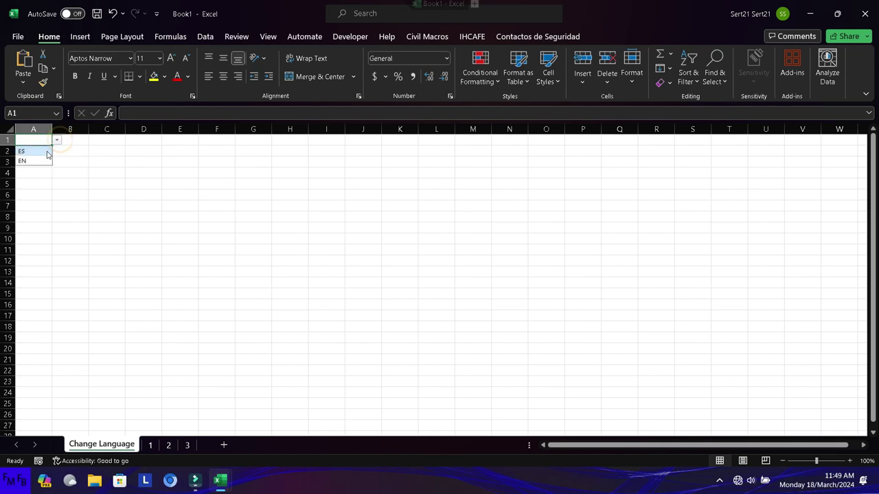
pyautogui.click(46, 152)
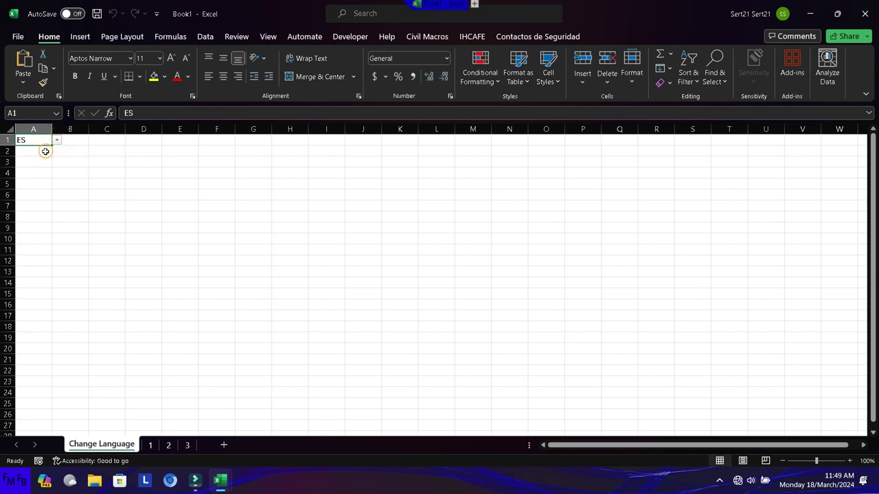
pyautogui.click(151, 445)
pyautogui.click(168, 445)
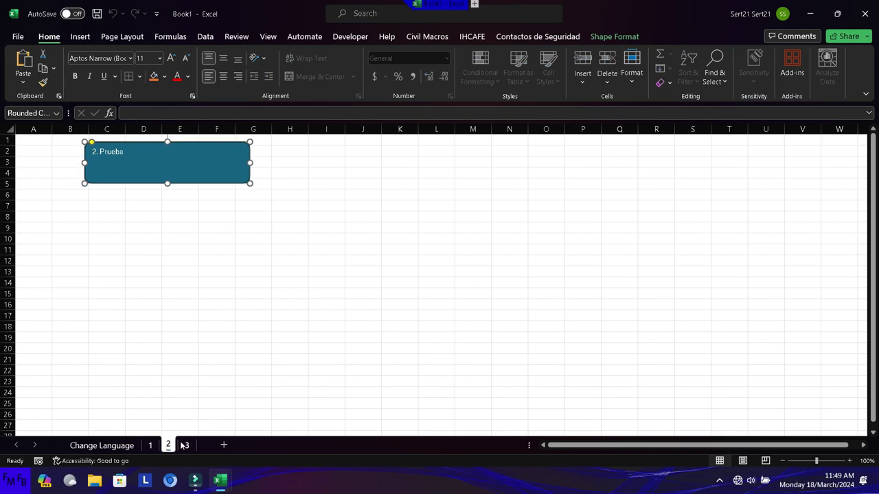
pyautogui.click(185, 445)
# Set A1 to EN and confirm sheets 1–3 show the Trial labels
pyautogui.click(81, 446)
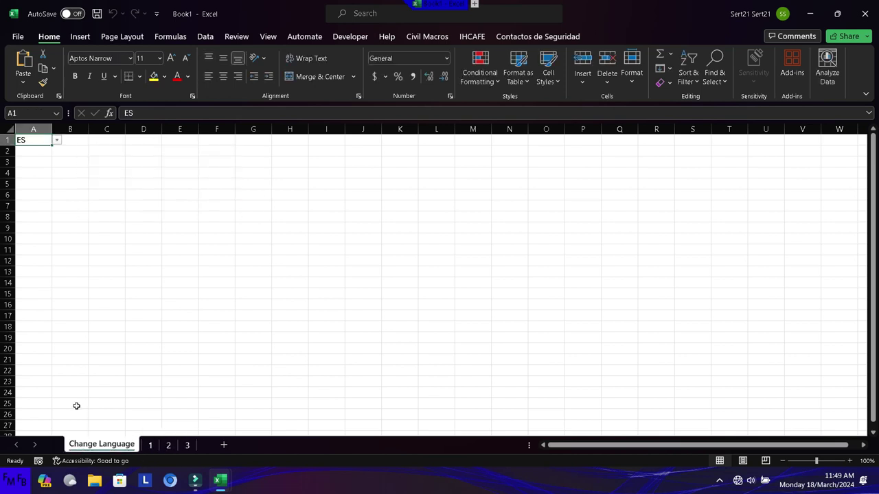
pyautogui.click(57, 140)
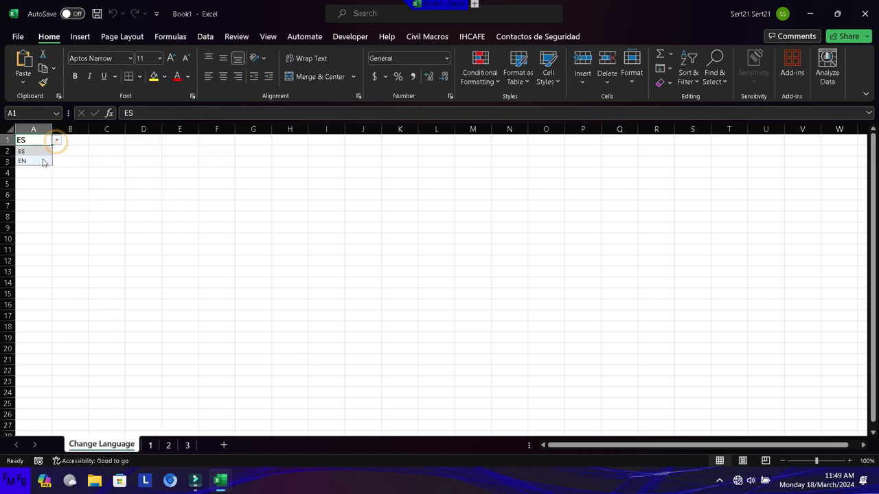
pyautogui.click(42, 159)
pyautogui.click(150, 445)
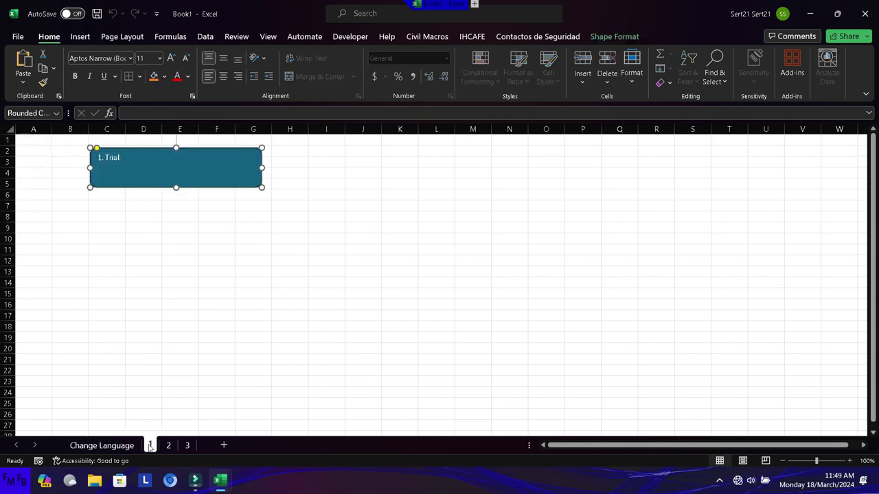
pyautogui.click(167, 446)
pyautogui.click(188, 446)
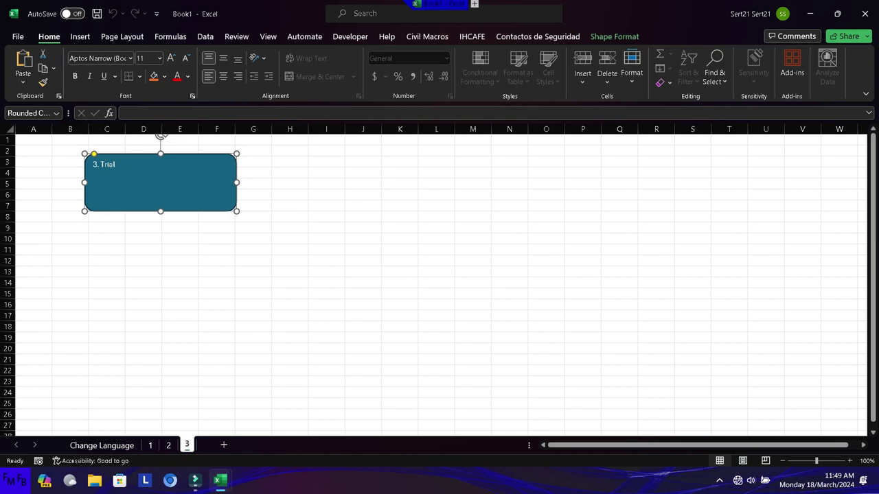
pyautogui.click(719, 480)
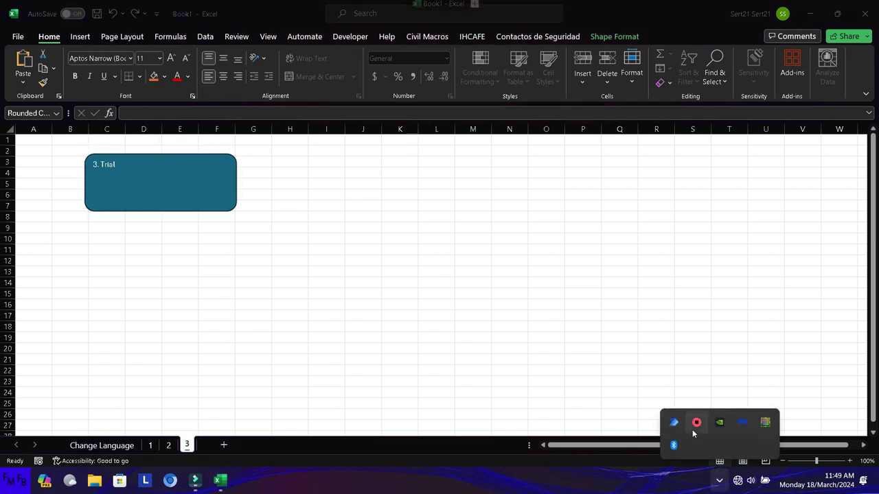